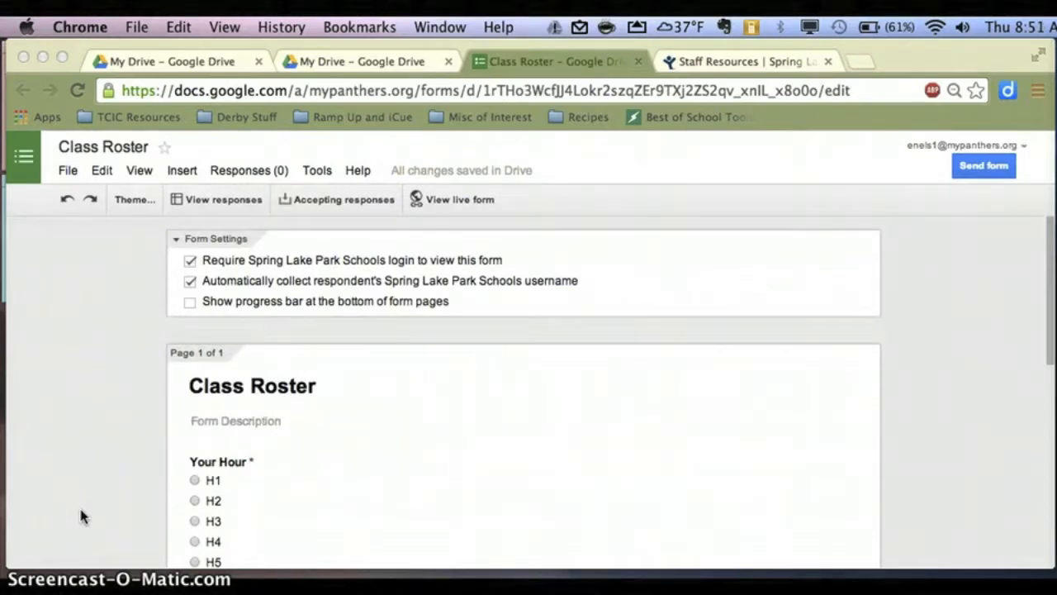
- Look through the questions on the Class Roster form
left_click(621, 428)
scroll(354, 410, "down", 3)
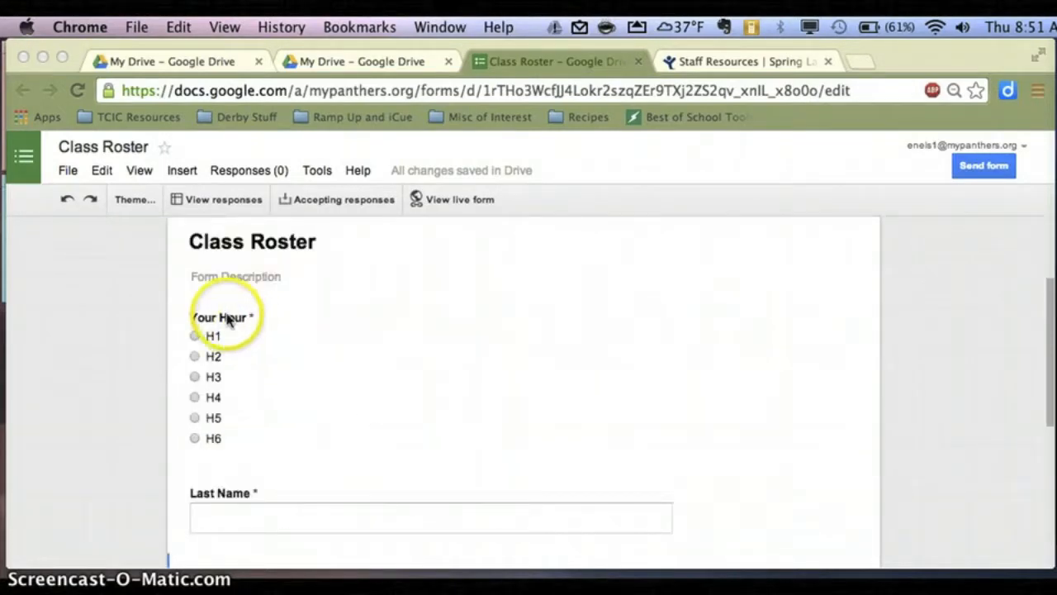
scroll(256, 380, "down", 1)
scroll(281, 438, "down", 2)
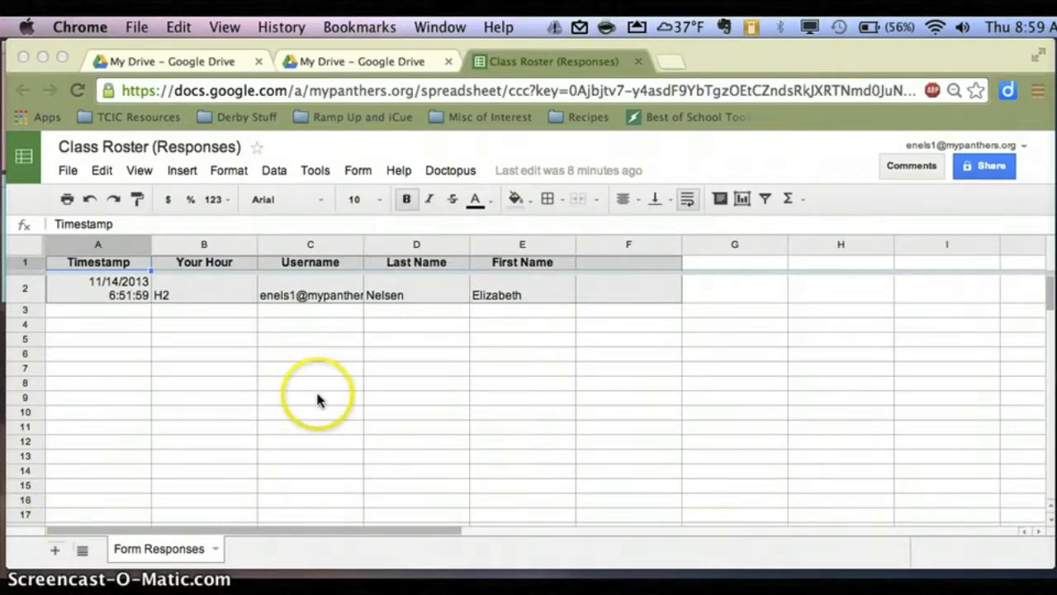
- Make a copy of the Class Roster (Responses) spreadsheet named Internet Safety Paragraph and close the original spreadsheet
left_click(71, 173)
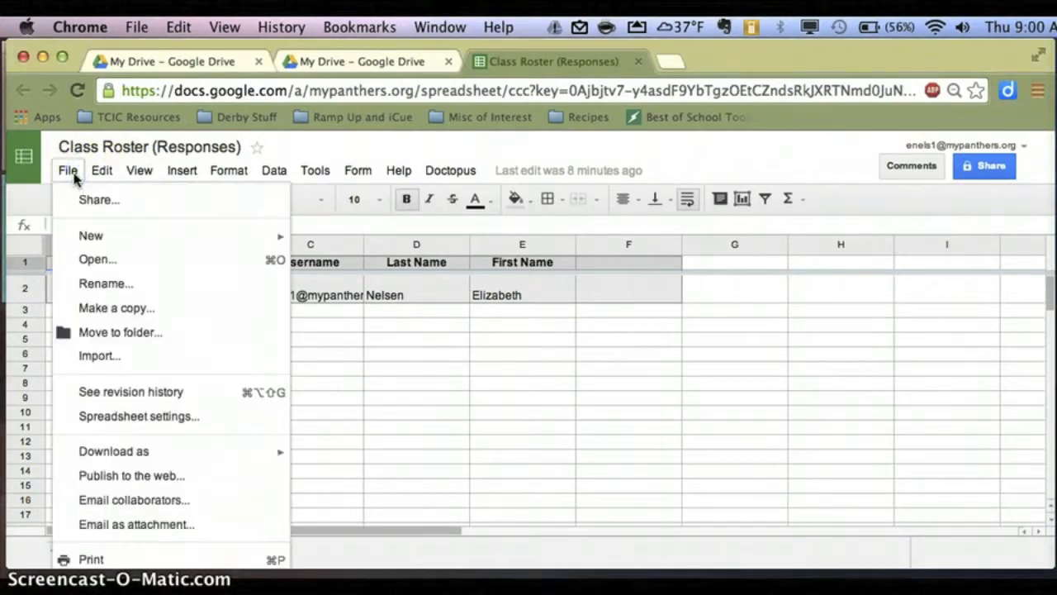
left_click(108, 308)
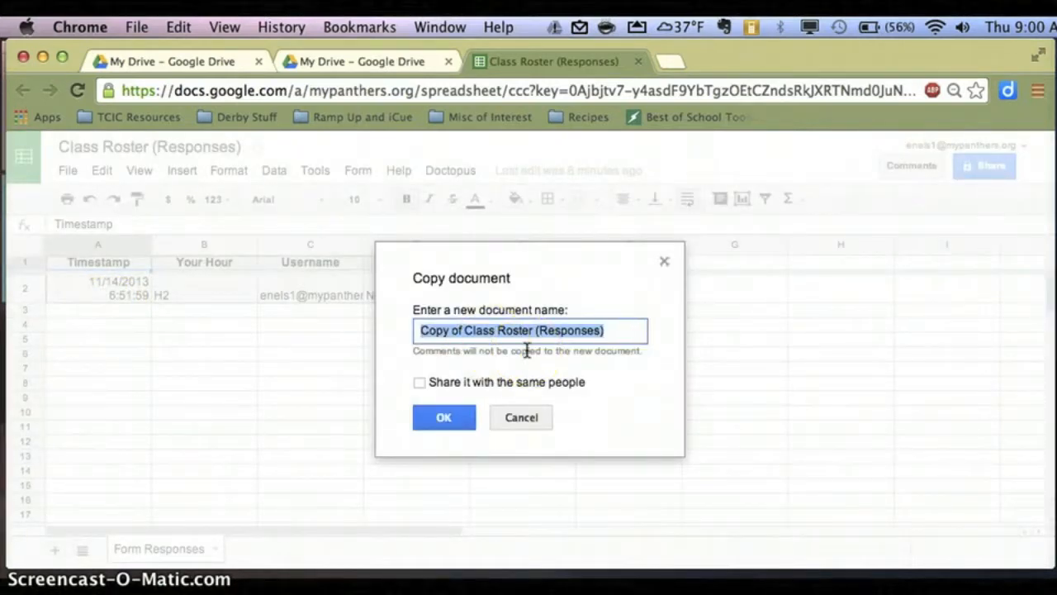
type("Internet ")
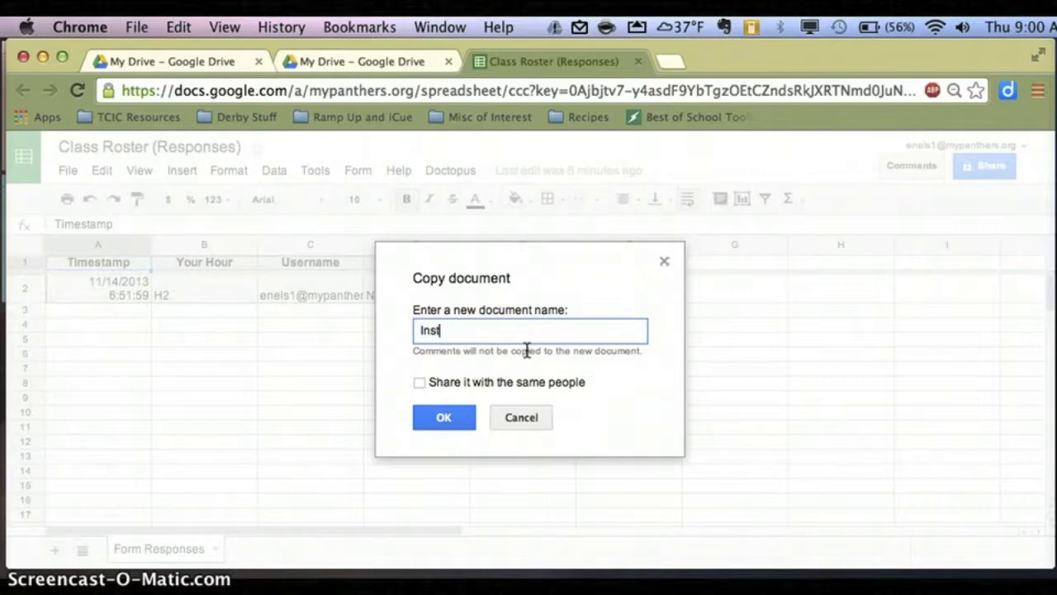
type("Safety Paragraph")
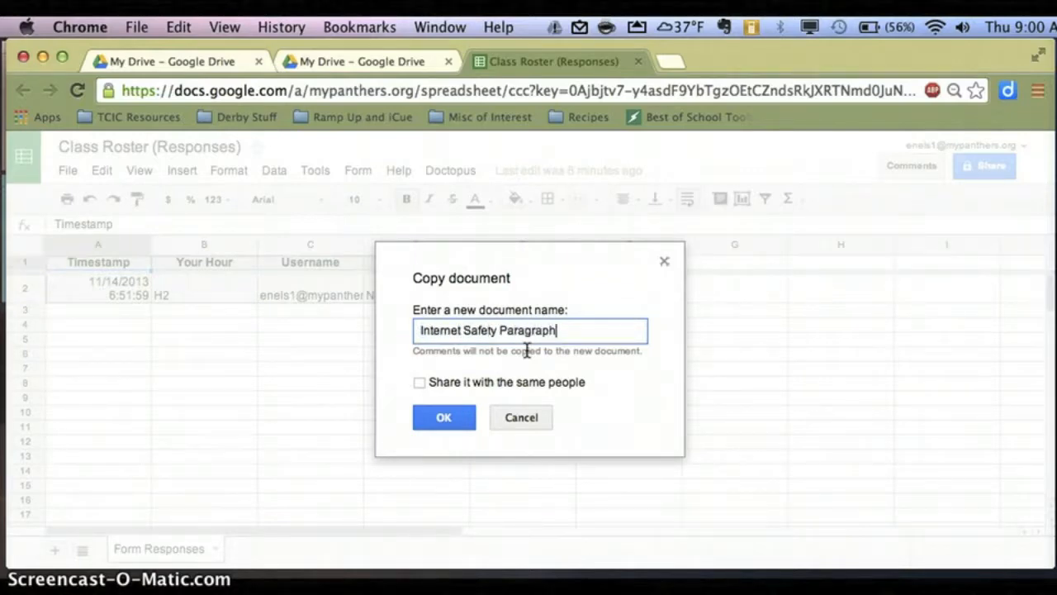
left_click(450, 417)
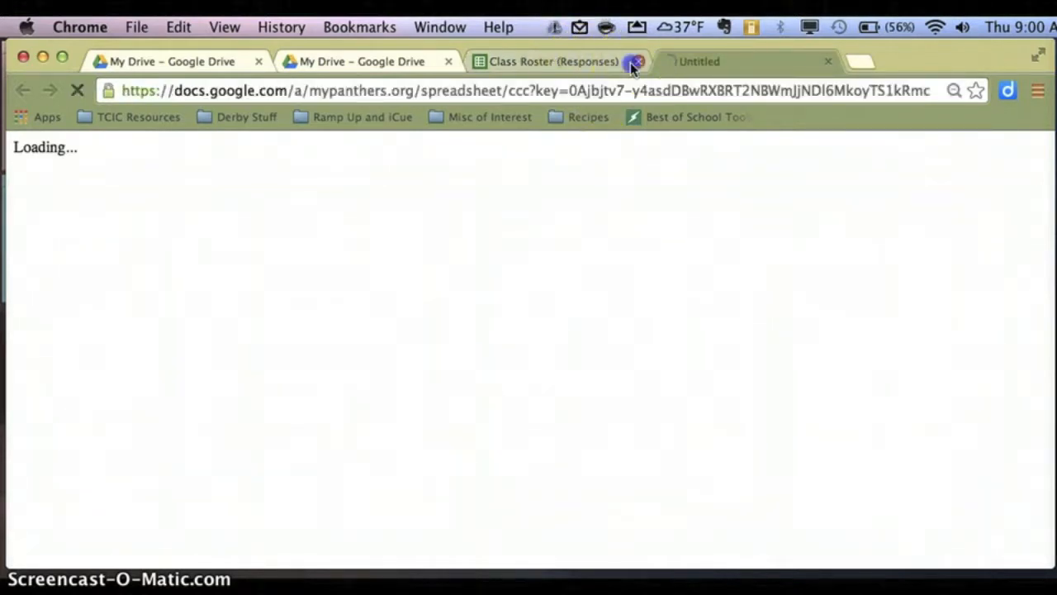
left_click(632, 63)
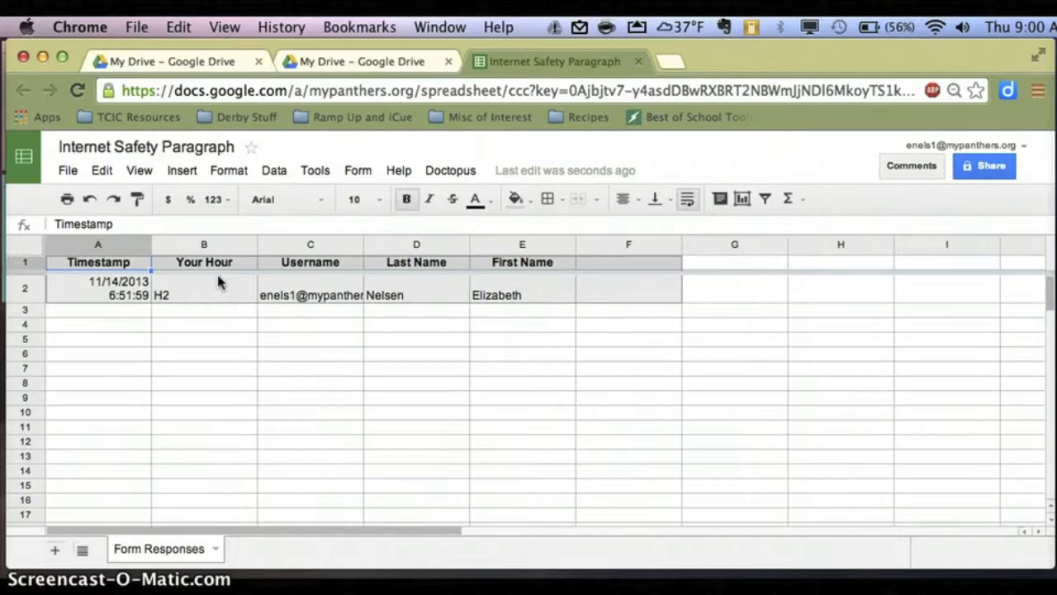
left_click(324, 484)
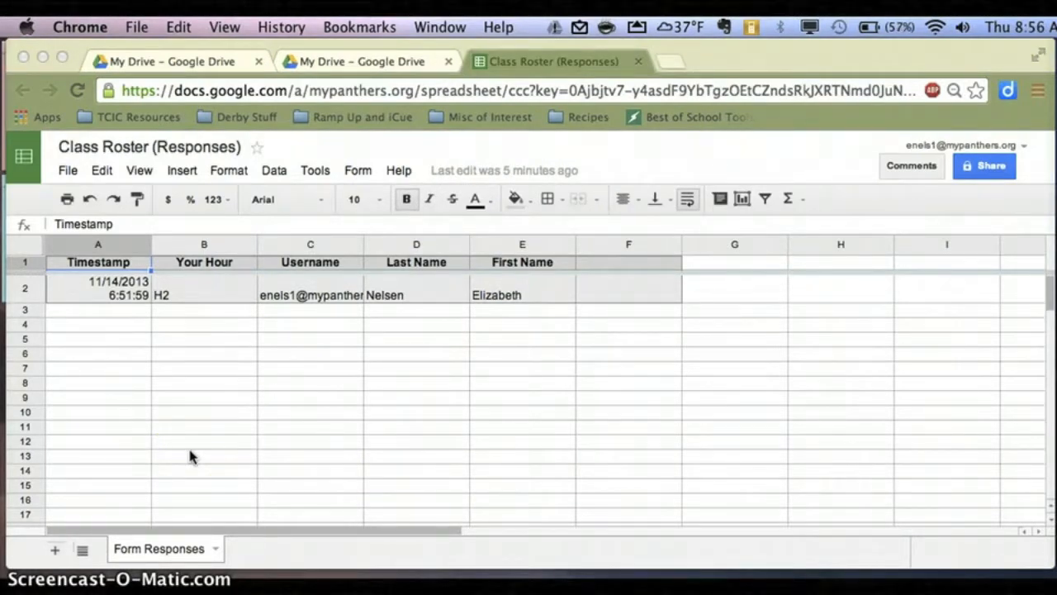
- Find doctopus in the Script Gallery, install Doctopus V4.2.6 (9/9/13) for the Class Roster (Responses) spreadsheet and close the gallery
left_click(316, 172)
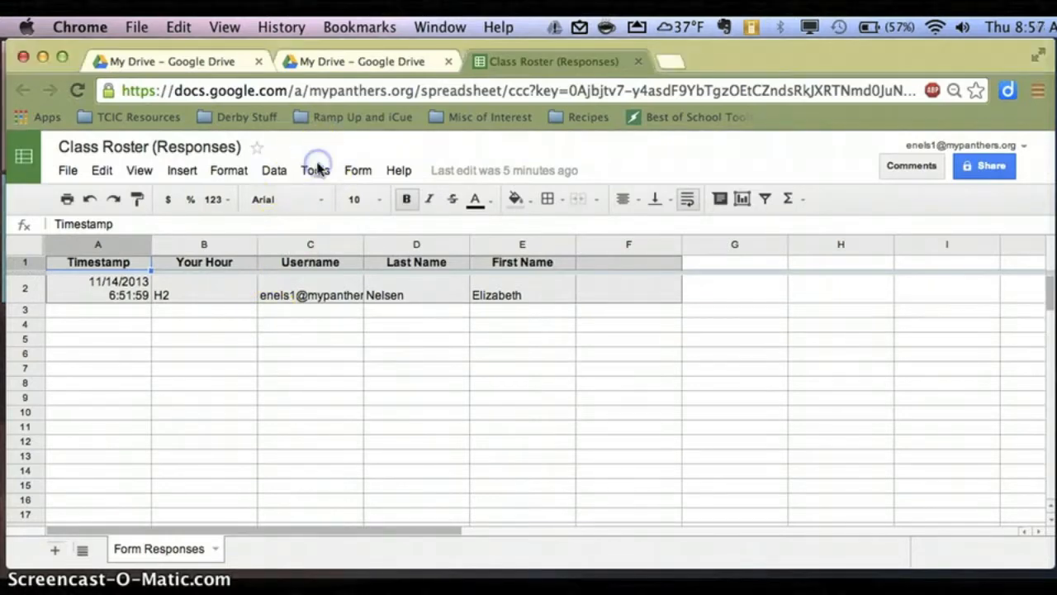
left_click(326, 198)
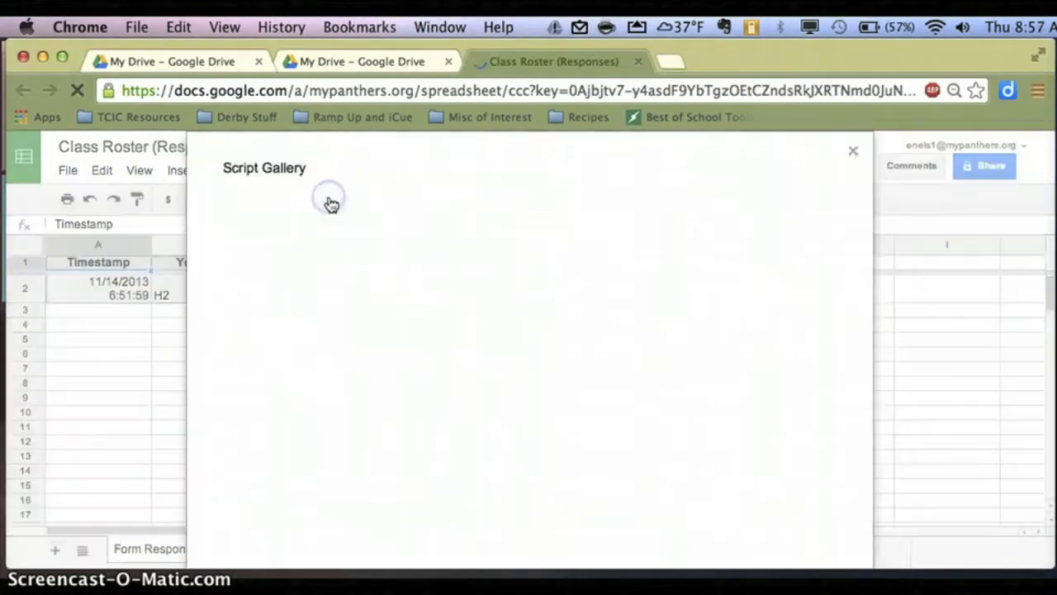
left_click(555, 216)
type("doctopus")
left_click(652, 218)
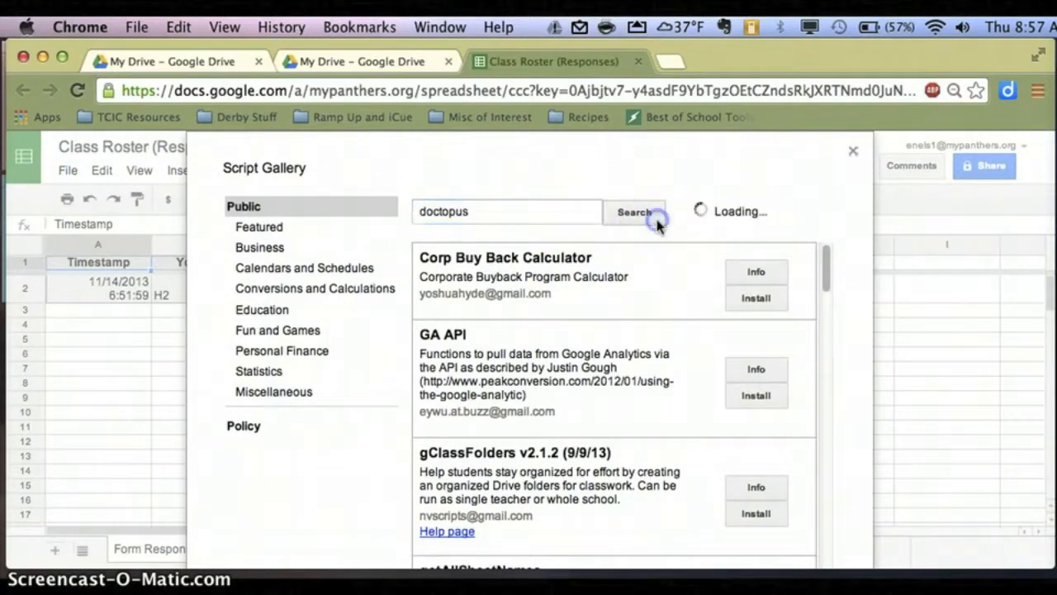
left_click(754, 487)
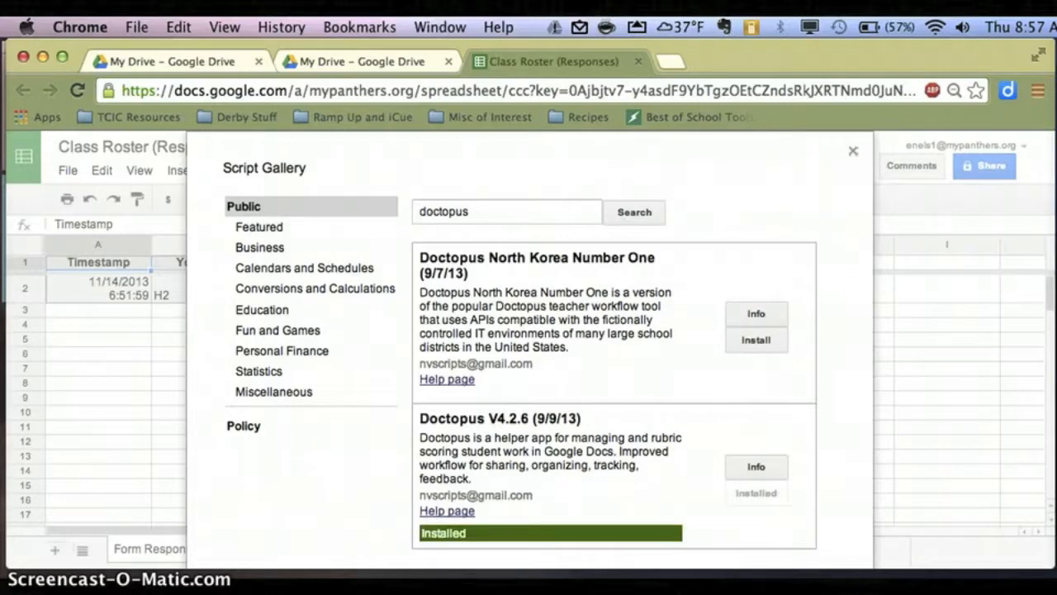
left_click(853, 152)
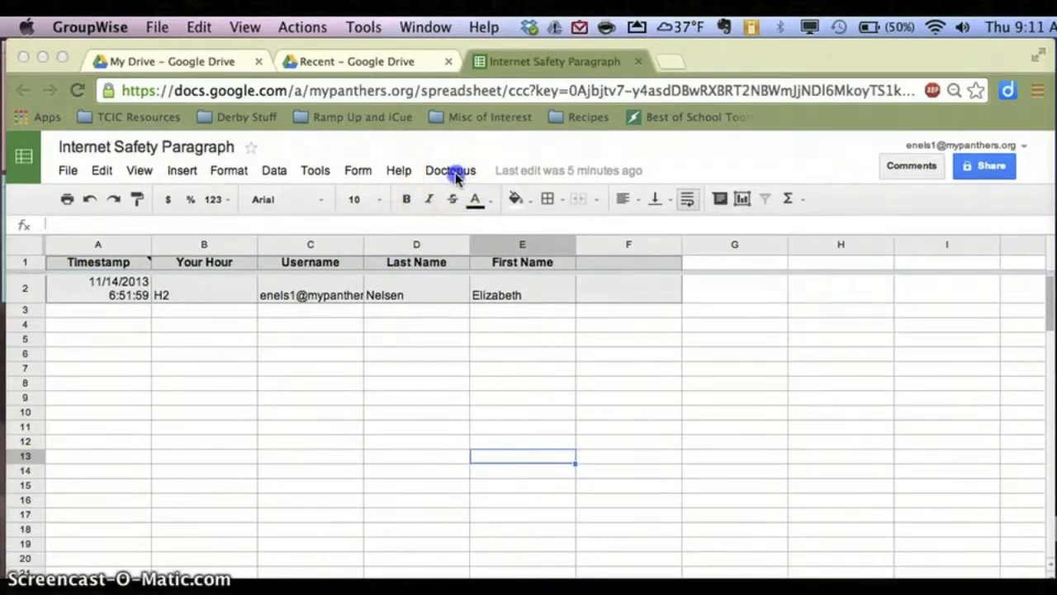
- Start the Doctopus sharing basics setup for Internet Safety Paragraph with the sharing arrangement "individual - all the same"
left_click(455, 174)
left_click(455, 172)
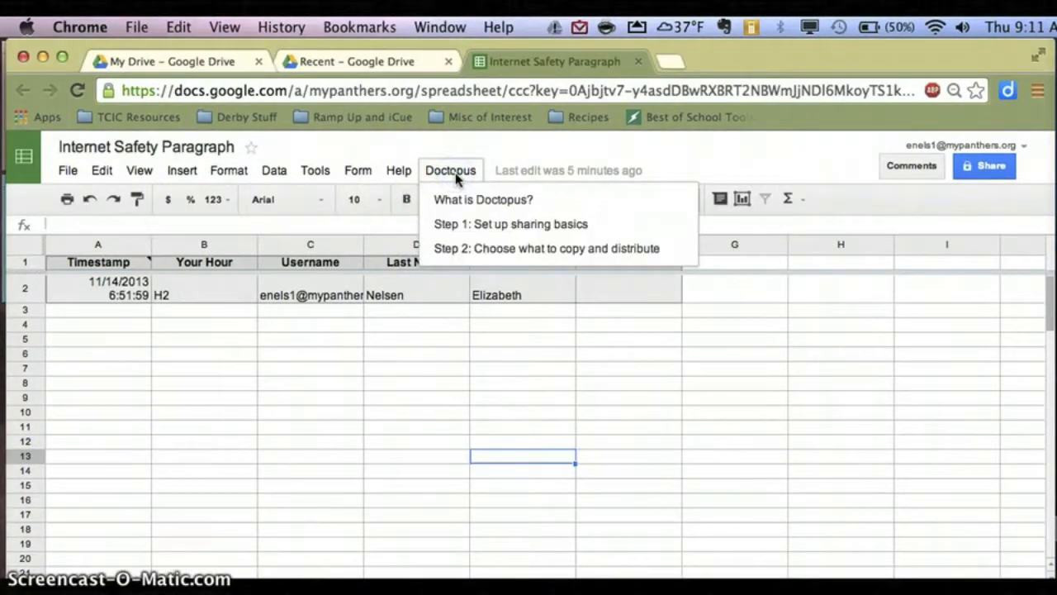
left_click(471, 224)
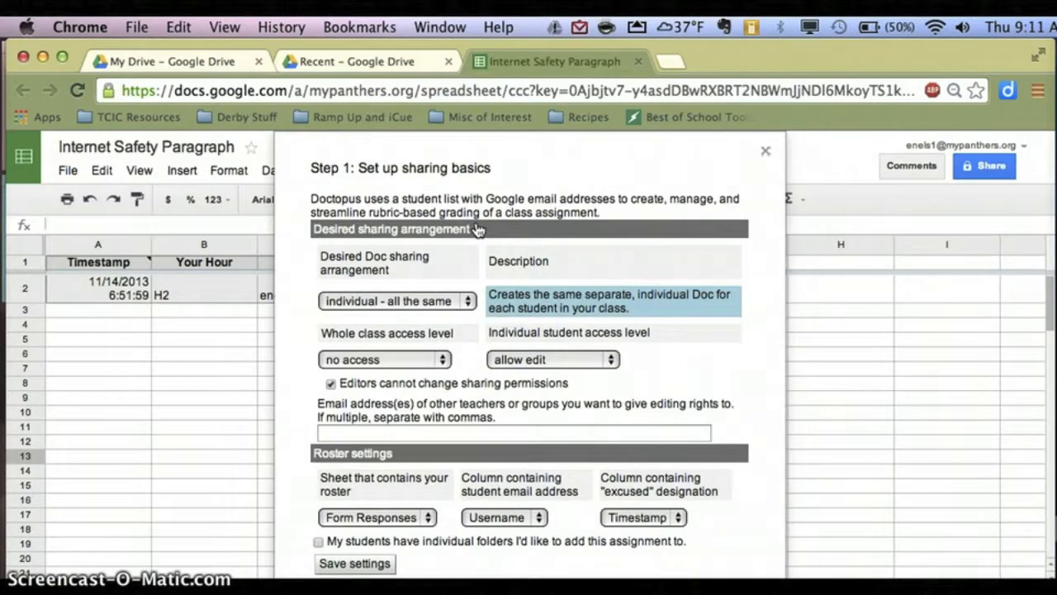
left_click(466, 292)
left_click(467, 302)
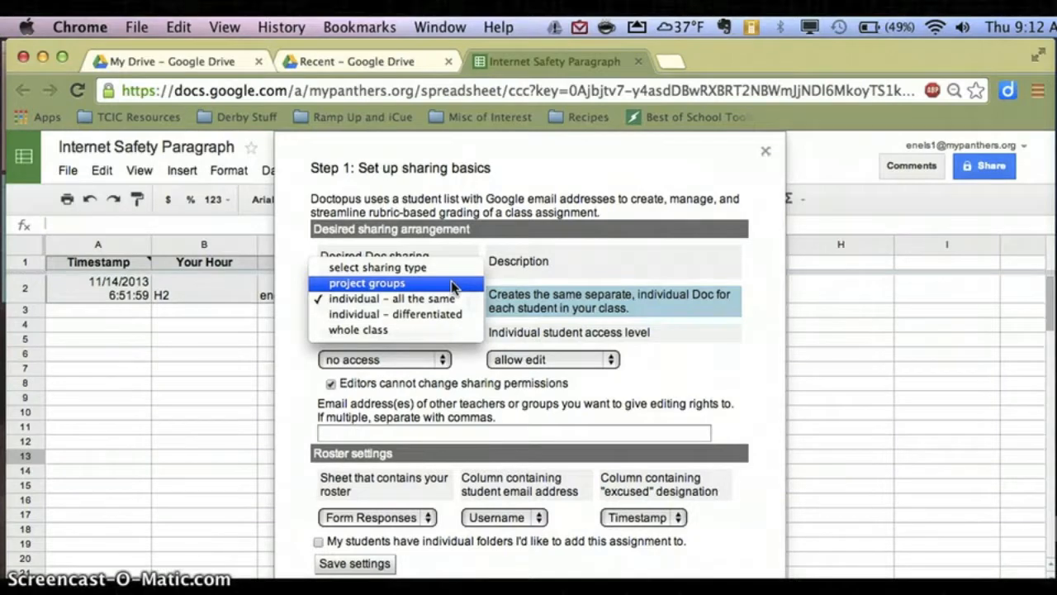
left_click(453, 301)
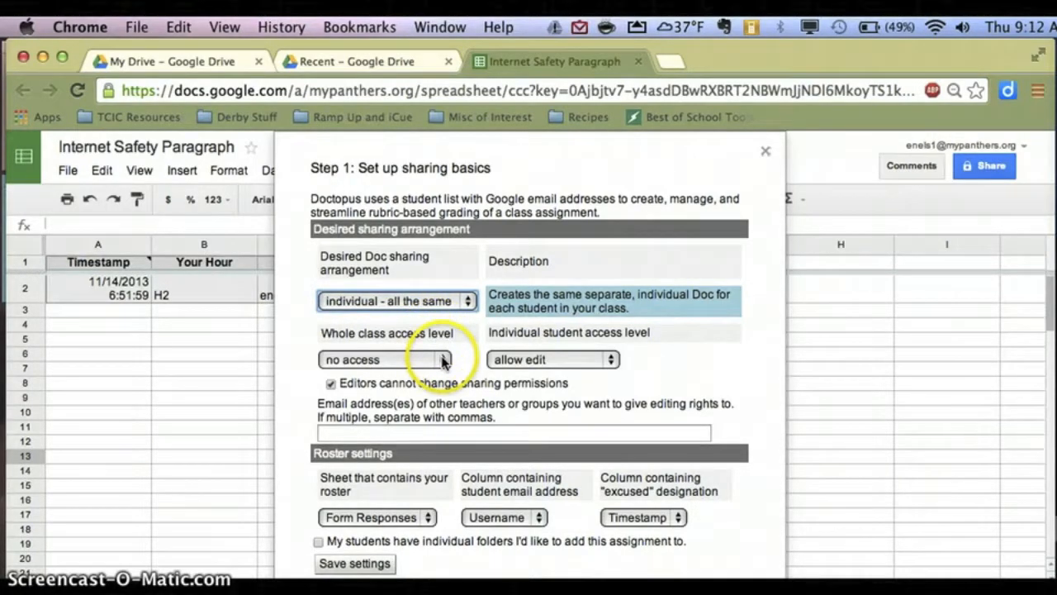
- Set the whole class access level to no access and the individual student access level to allow edit
left_click(443, 360)
left_click(422, 377)
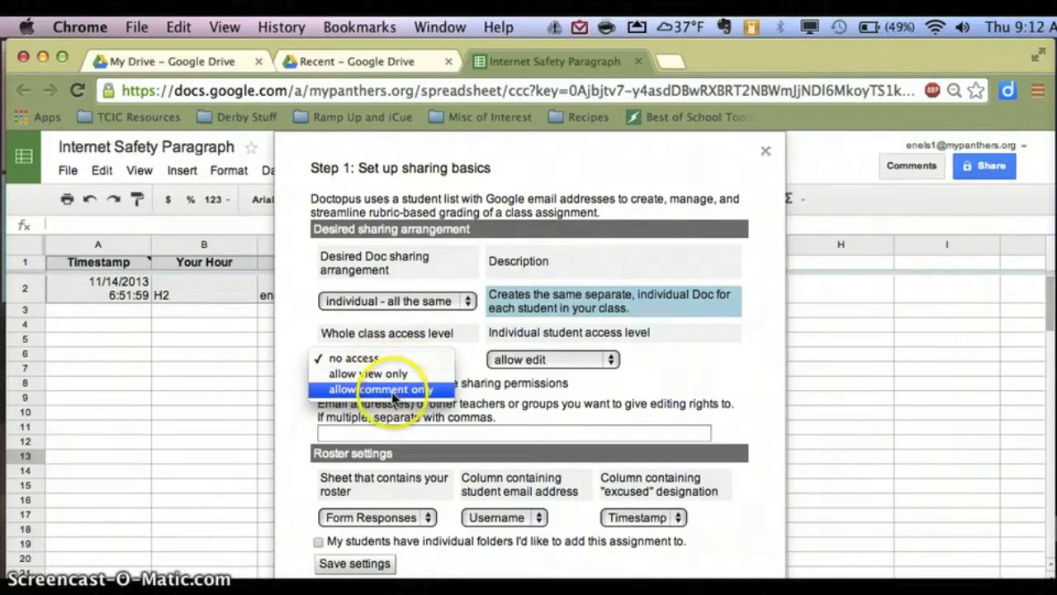
left_click(390, 358)
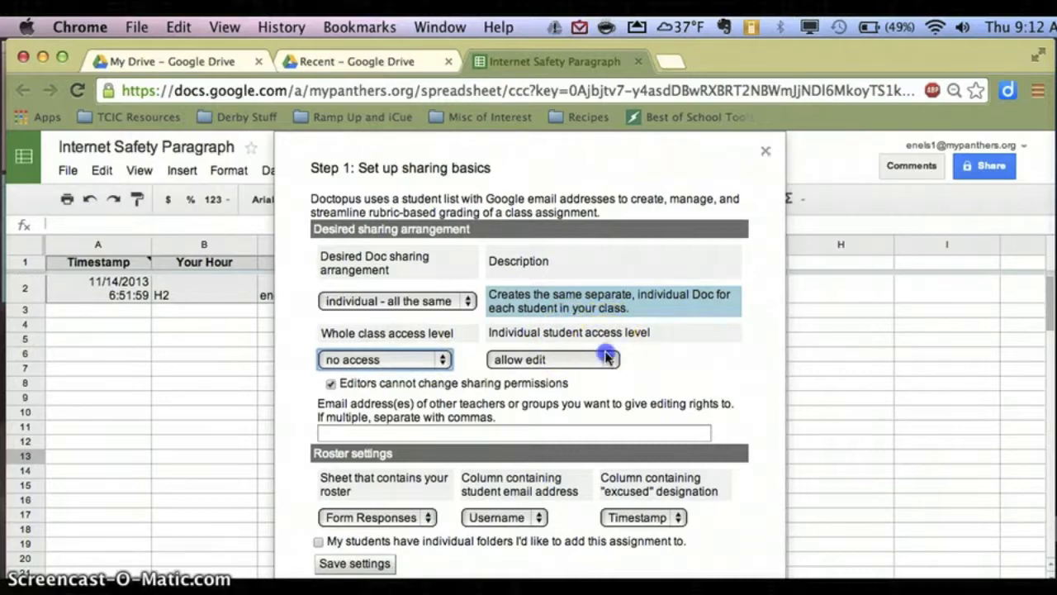
left_click(608, 358)
left_click(608, 359)
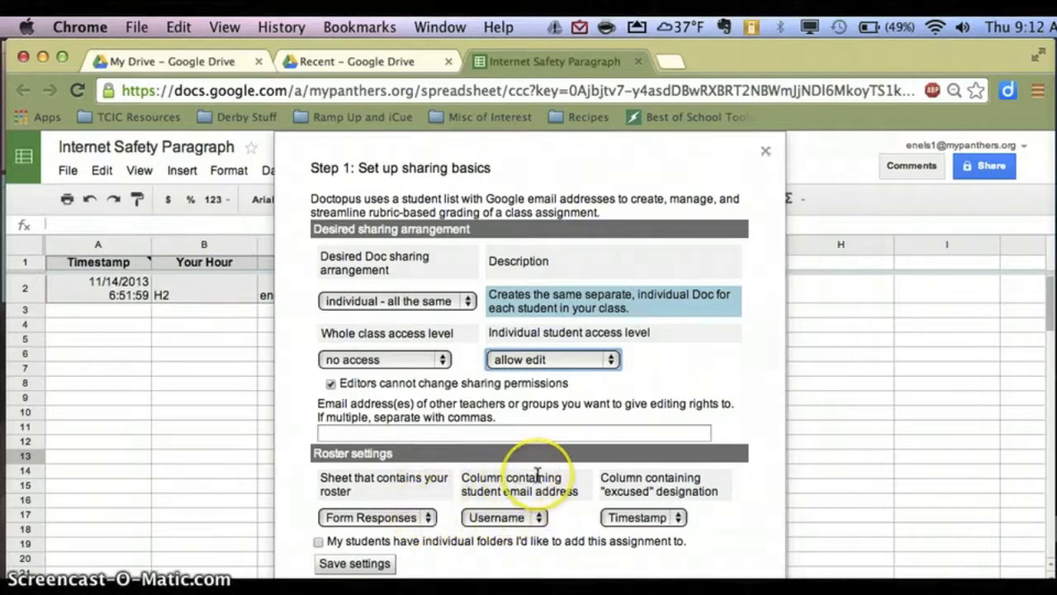
- Use the Username column for the student email addresses and save the sharing settings
left_click(519, 515)
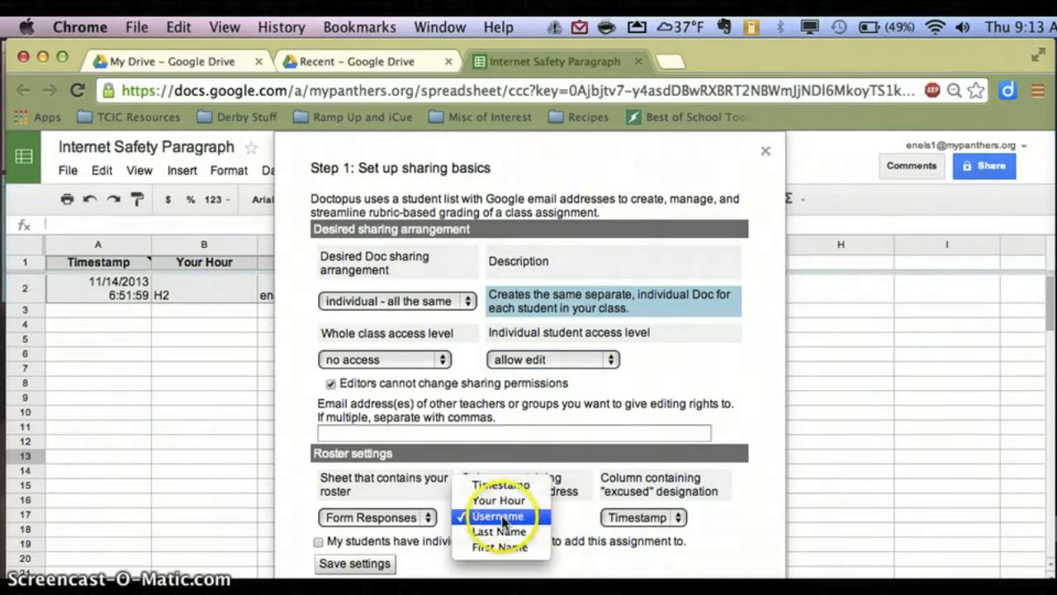
left_click(497, 516)
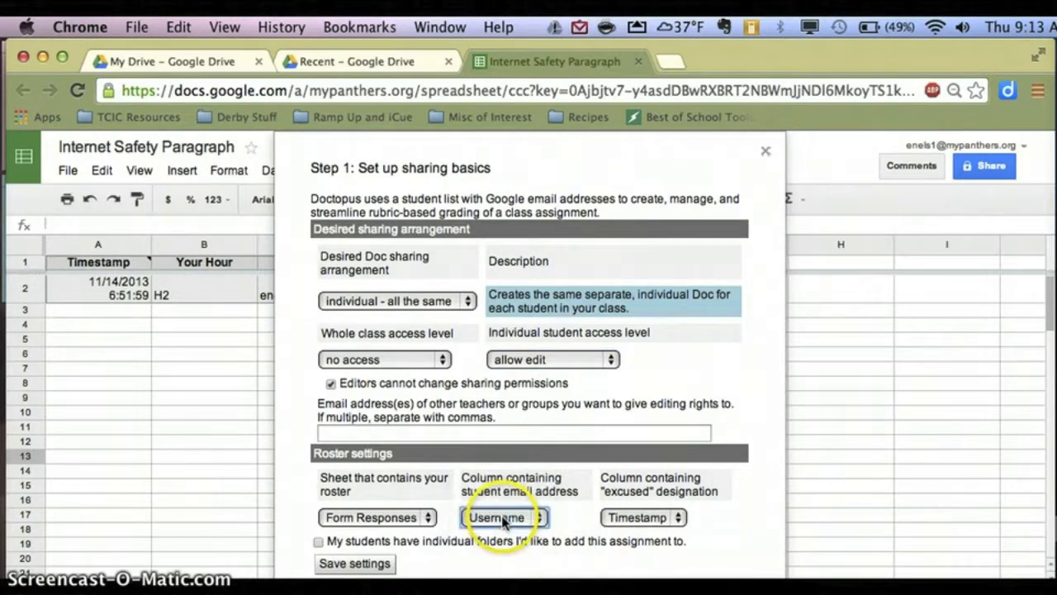
left_click(357, 563)
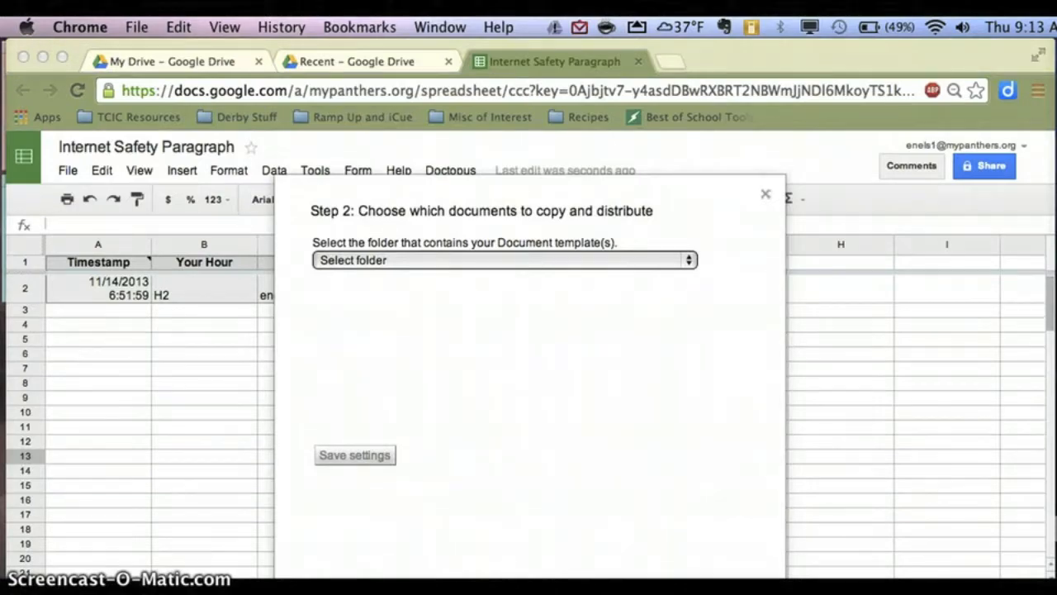
- Choose 8th Grade Internet Safety Quiz CR.doc from the All Grade Previous folder as the template to distribute and save the settings
left_click(407, 261)
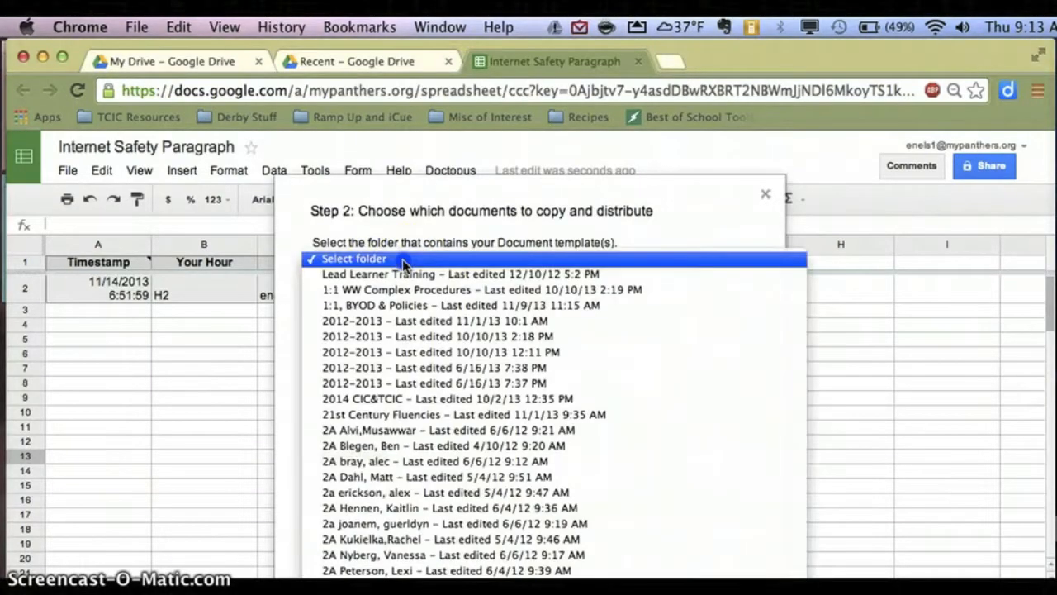
scroll(446, 413, "down", 20)
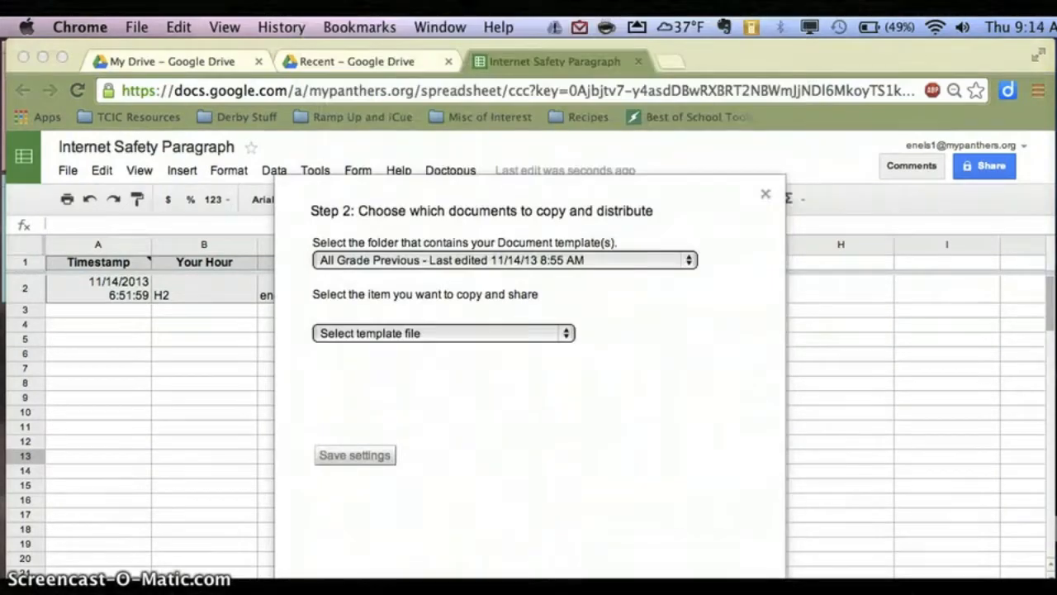
left_click(417, 333)
left_click(417, 333)
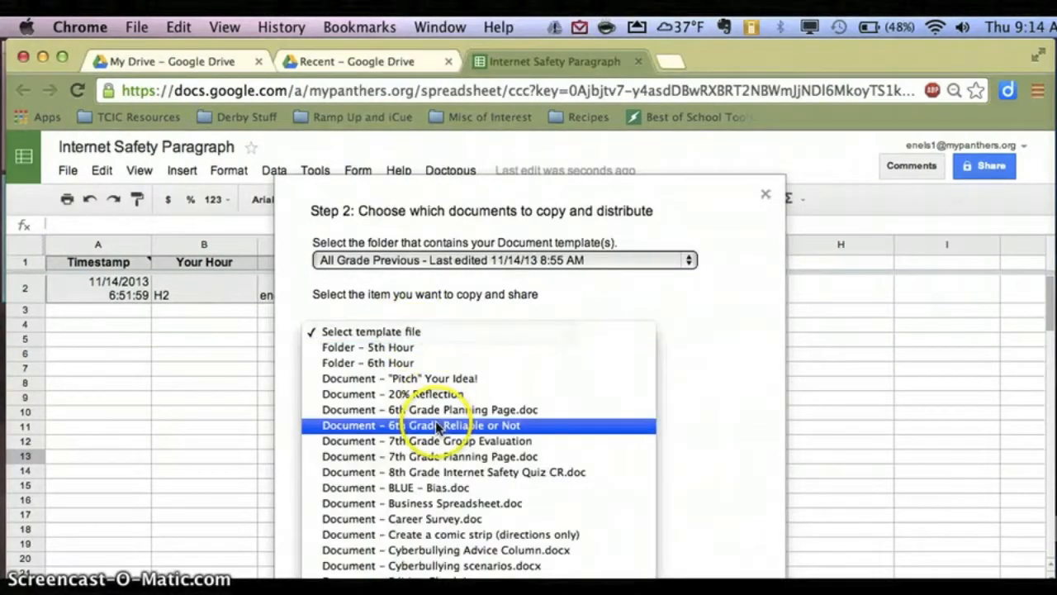
scroll(437, 425, "down", 5)
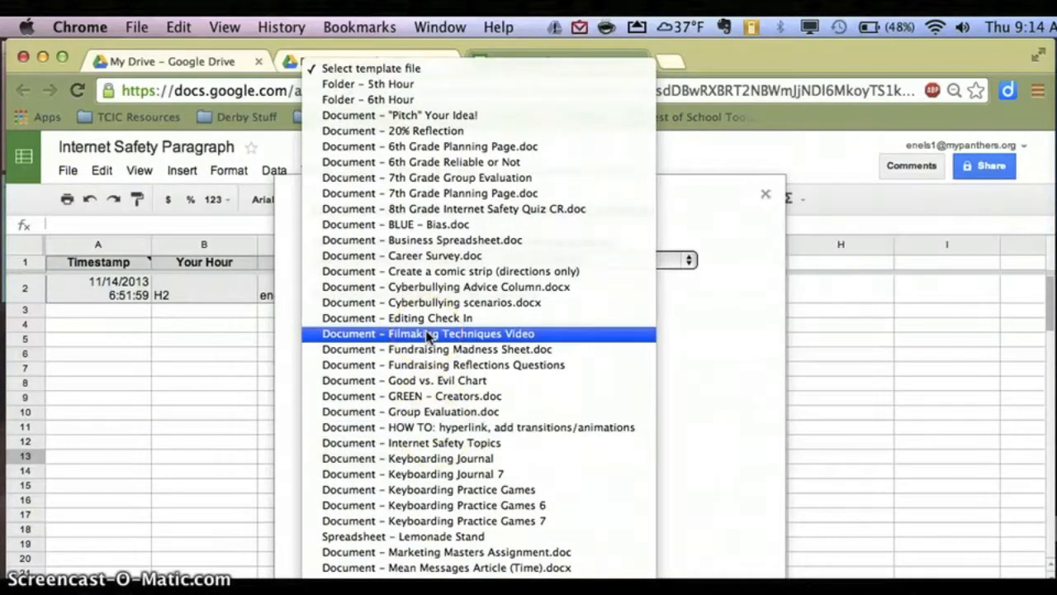
left_click(445, 210)
left_click(378, 460)
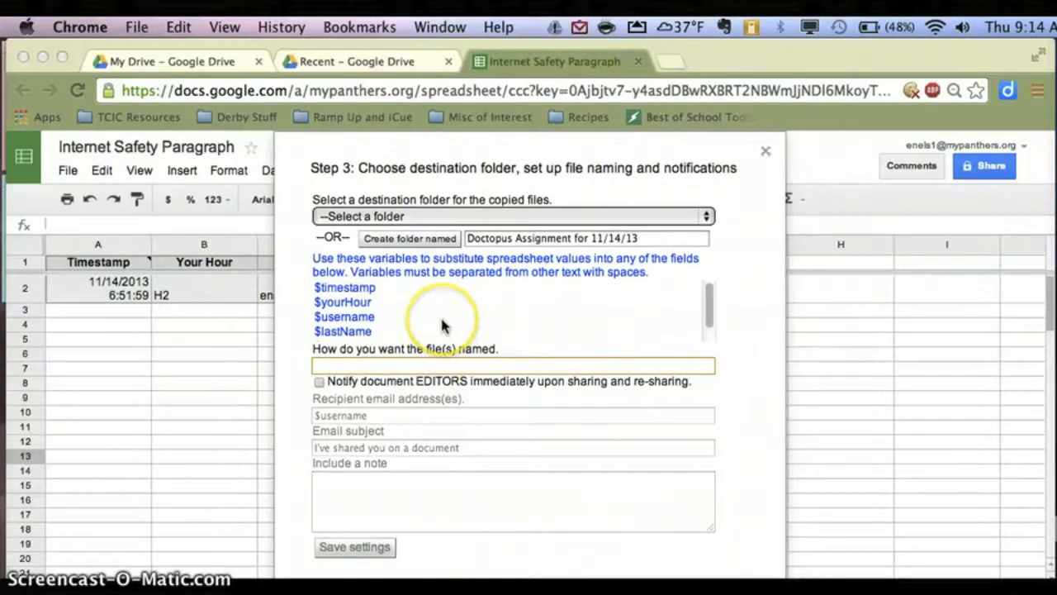
- Create a destination folder named "Internet Safety Assignment for 11/14/13" for the copied files
left_click(510, 238)
left_click(512, 238)
left_click_drag(512, 237, 453, 239)
type("Internet Safety")
left_click(412, 237)
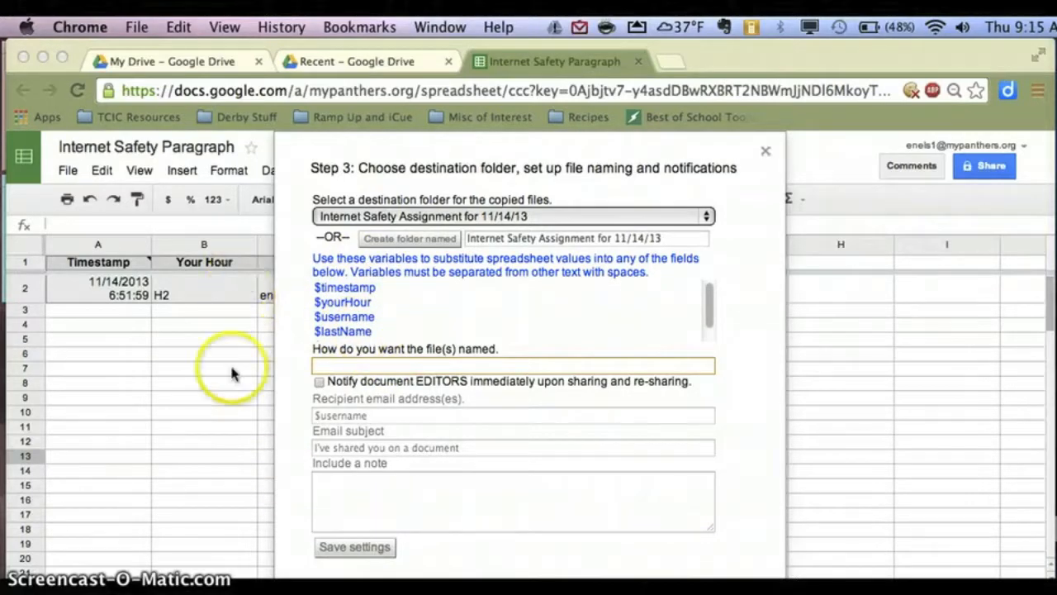
- Begin the naming pattern for the copied files with the $yourHour variable followed by a comma
left_click(373, 310)
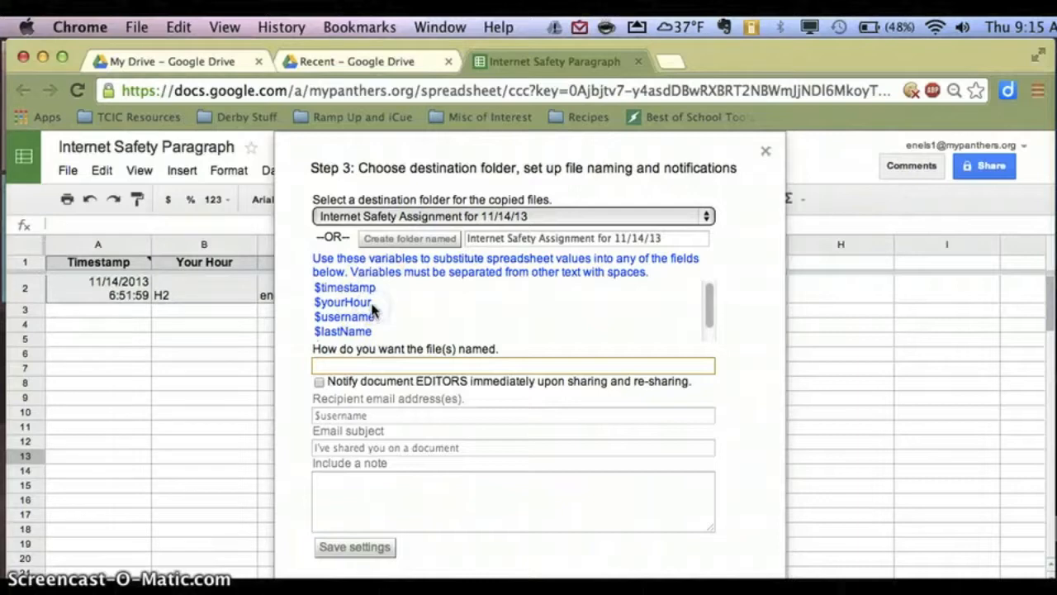
double_click(371, 302)
left_click_drag(340, 303, 314, 302)
key("super+c")
left_click(321, 365)
key("super+v")
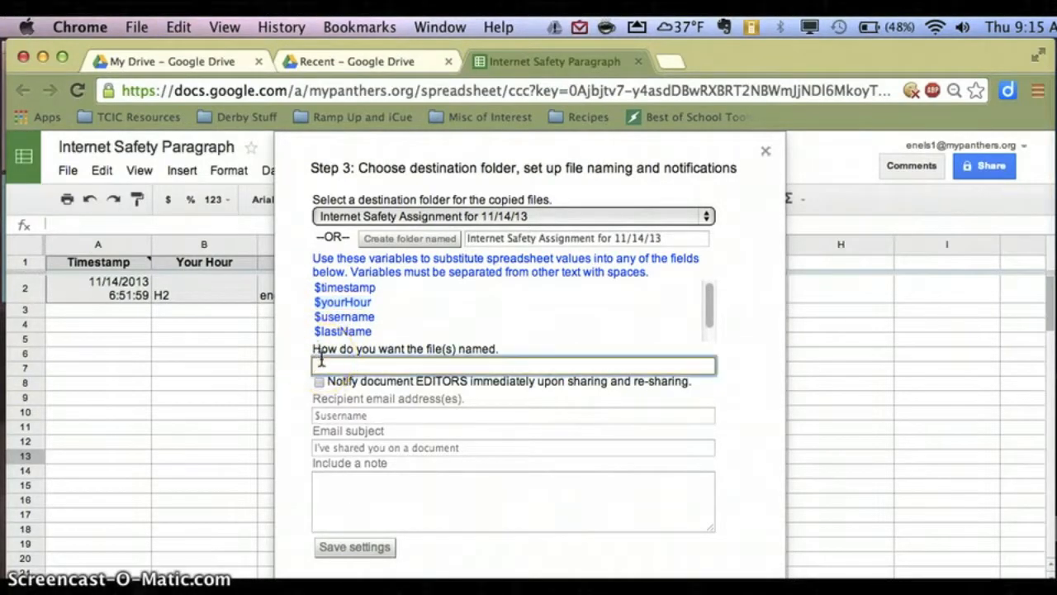
type(",")
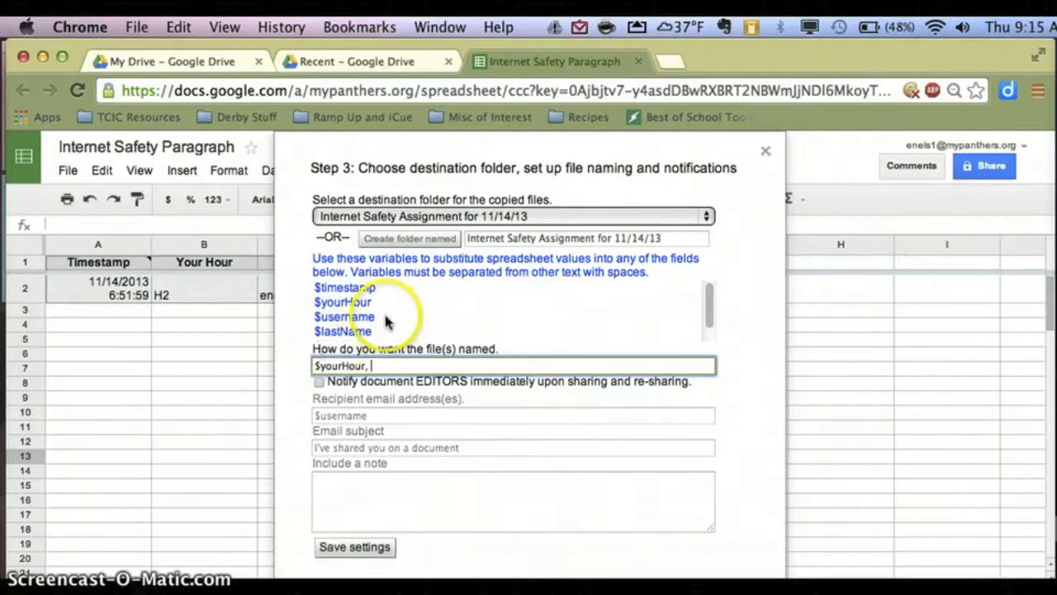
- Add the $lastName variable after $yourHour in the file naming pattern
left_click_drag(377, 328, 316, 329)
key("super+c")
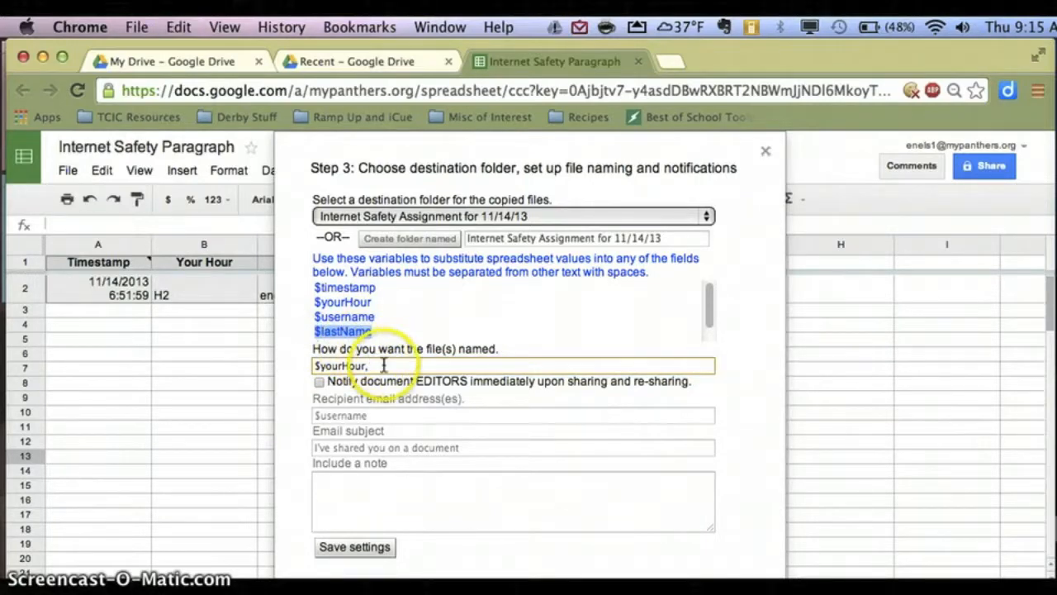
left_click(380, 365)
key("super+v")
scroll(515, 319, "down", 1)
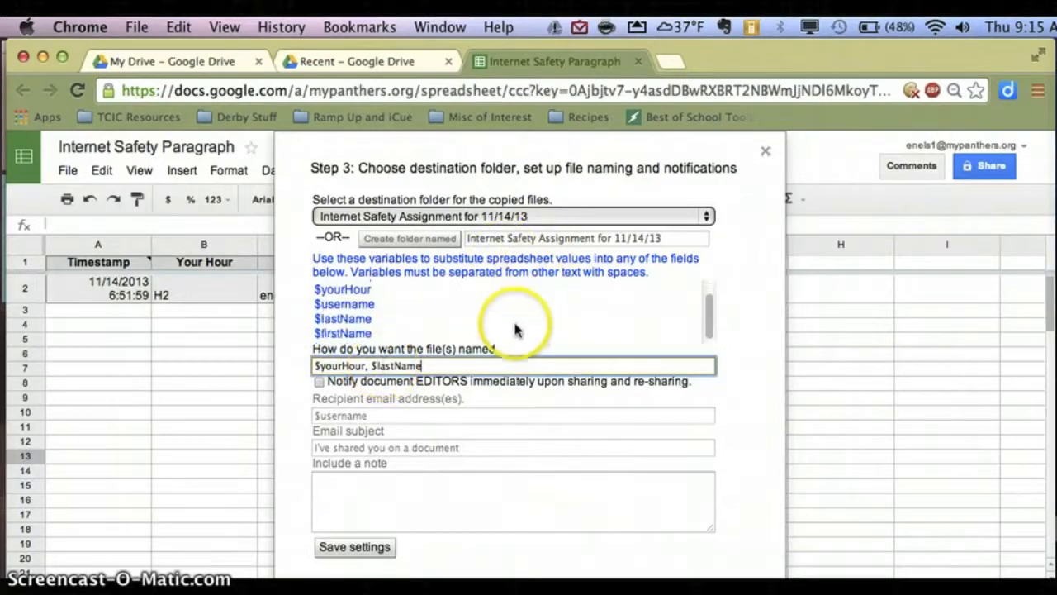
- Complete the file naming pattern by adding a comma, the $firstName variable and the text "Safety Paragraph" after $lastName
left_click_drag(373, 333, 314, 332)
key("super+c")
left_click(430, 365)
type(",")
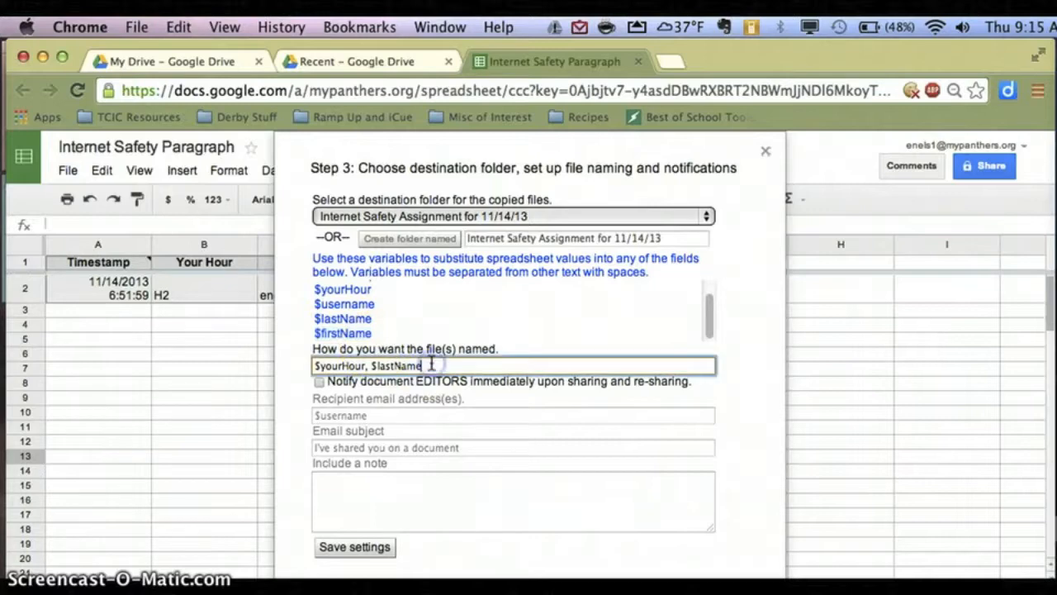
key("super+v")
type("I")
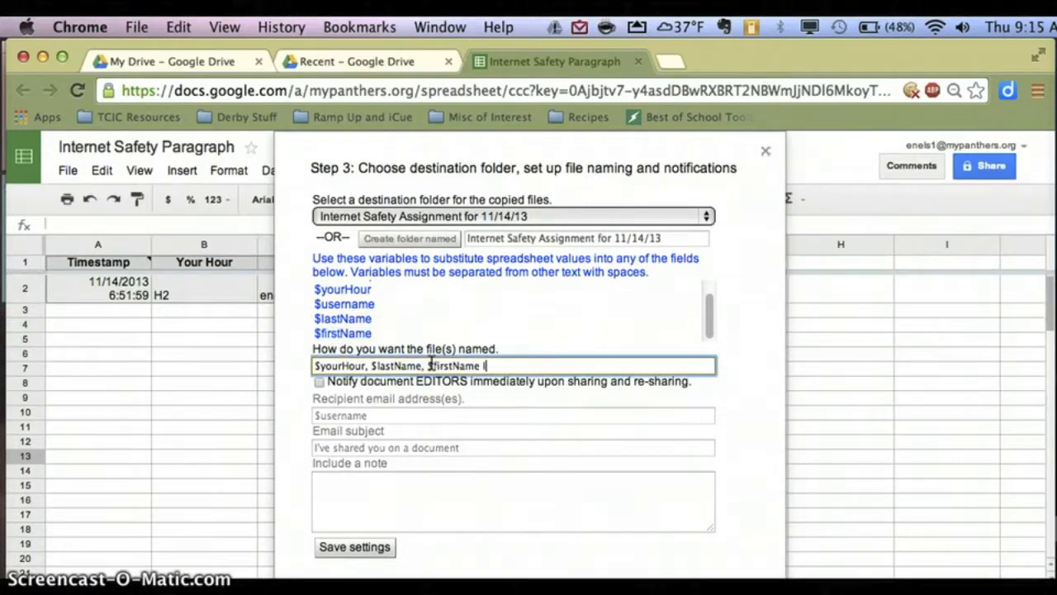
key("BackSpace")
type("Safety Paragraph")
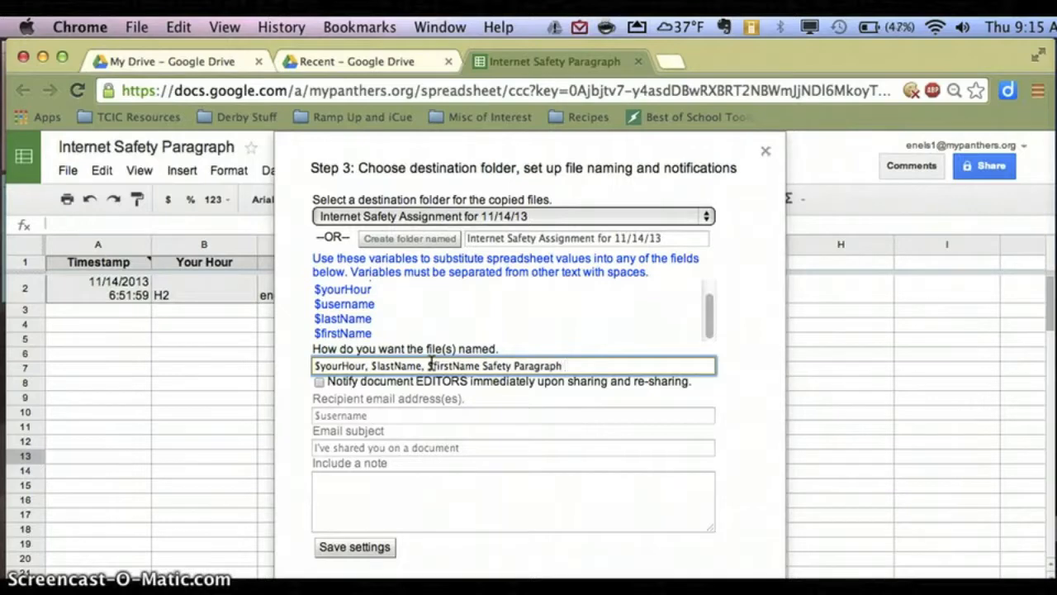
- Save the folder and naming settings and run the copy and share of the assignment
left_click(435, 415)
left_click(369, 553)
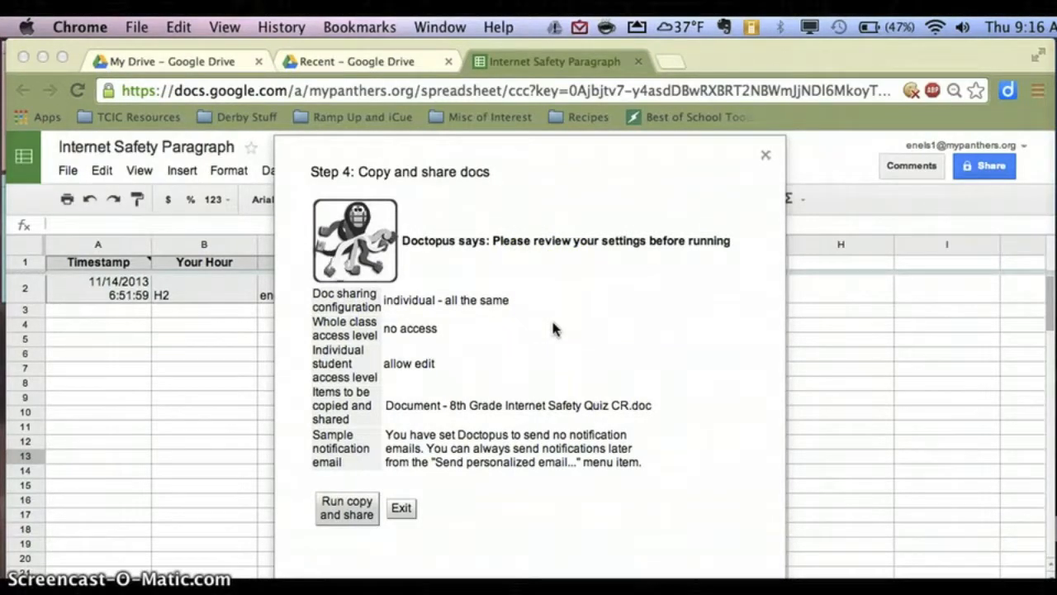
left_click(349, 508)
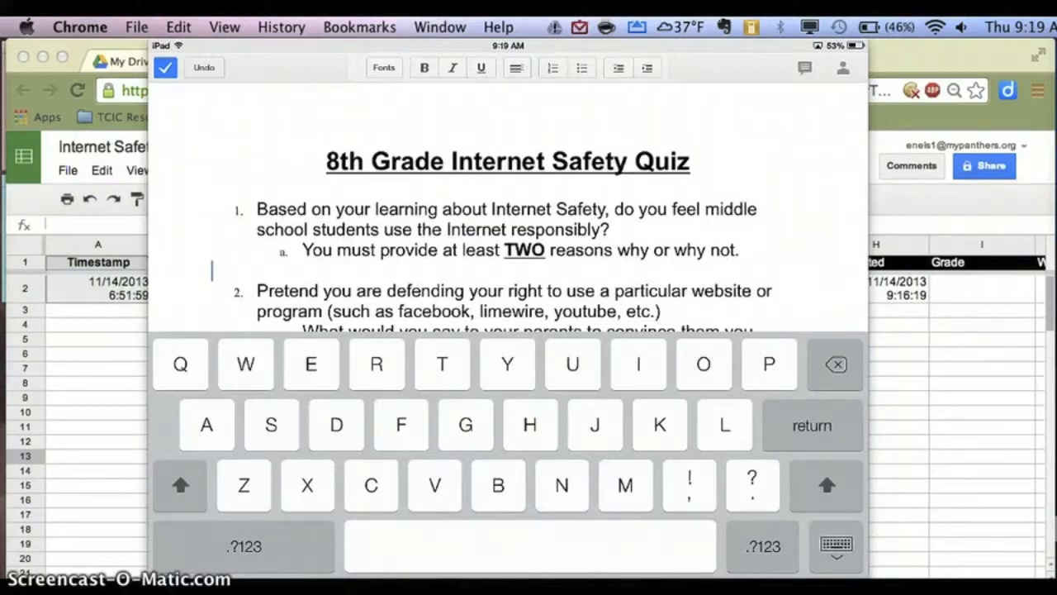
- In the student's copy of the quiz on the mirrored iPad, enter filler text as the answer below question 1
type("S bvnkabfvgkjadfngkjafvt jsafngj")
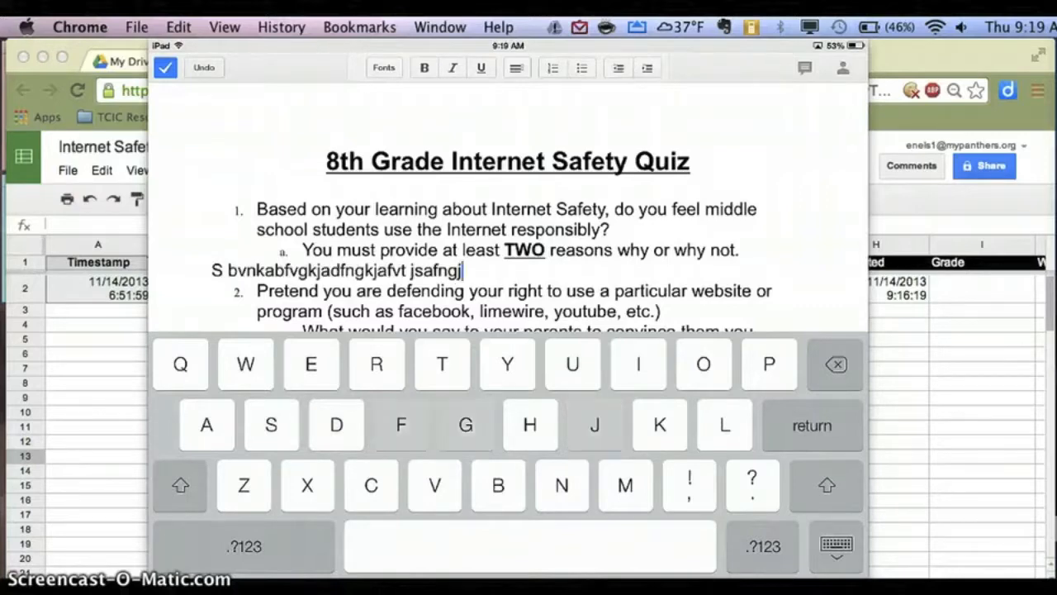
type("fngjdnfisndfjdnfjsdfjsndfjjsndjfnsdjjf")
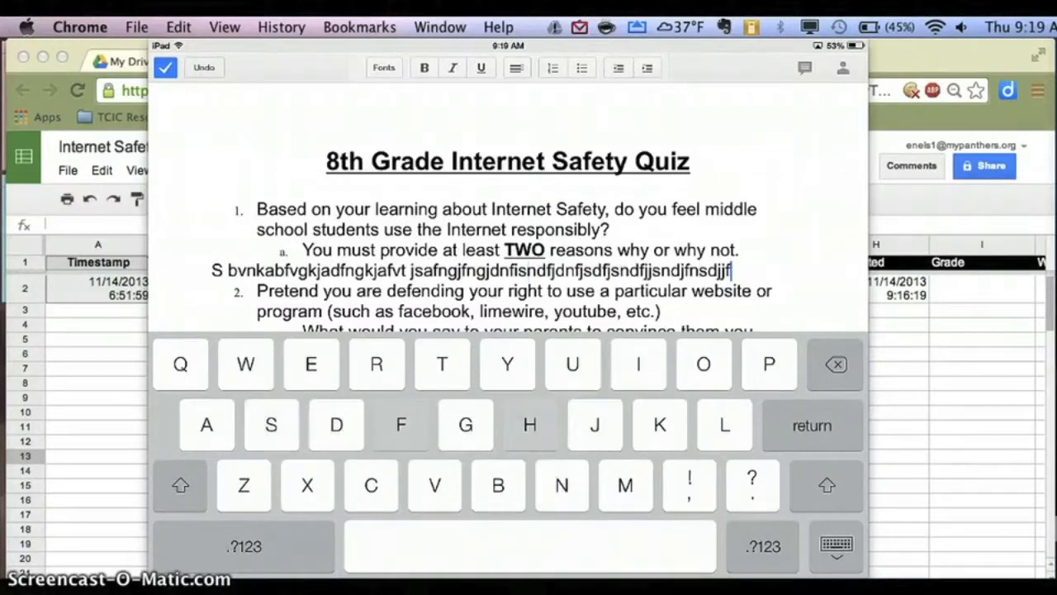
type("hsjdhfsjdhfjsndfjsdfnsdjfnjsdgjsdhf")
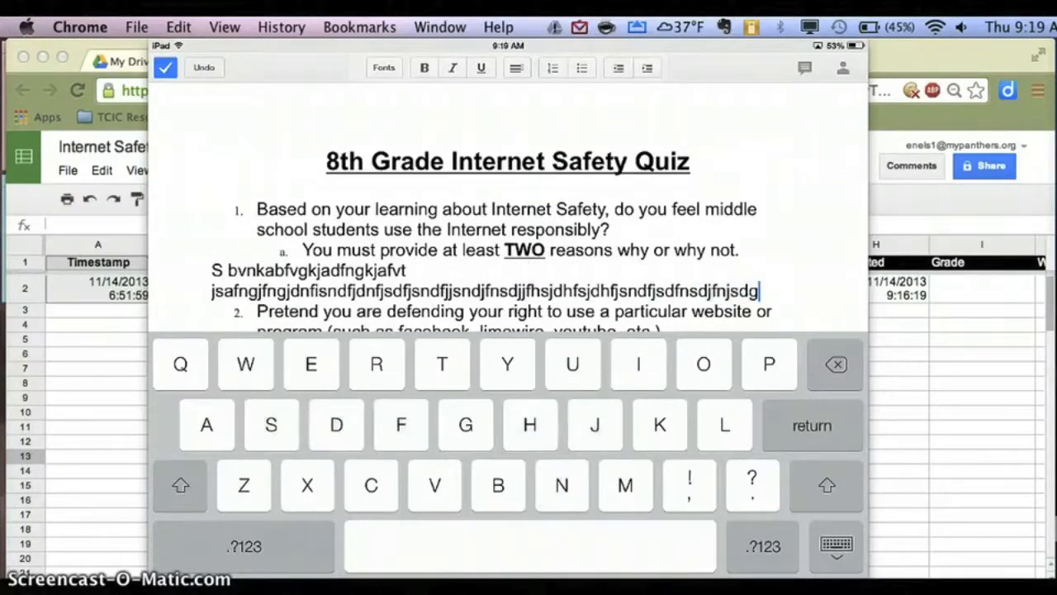
type("dsjh")
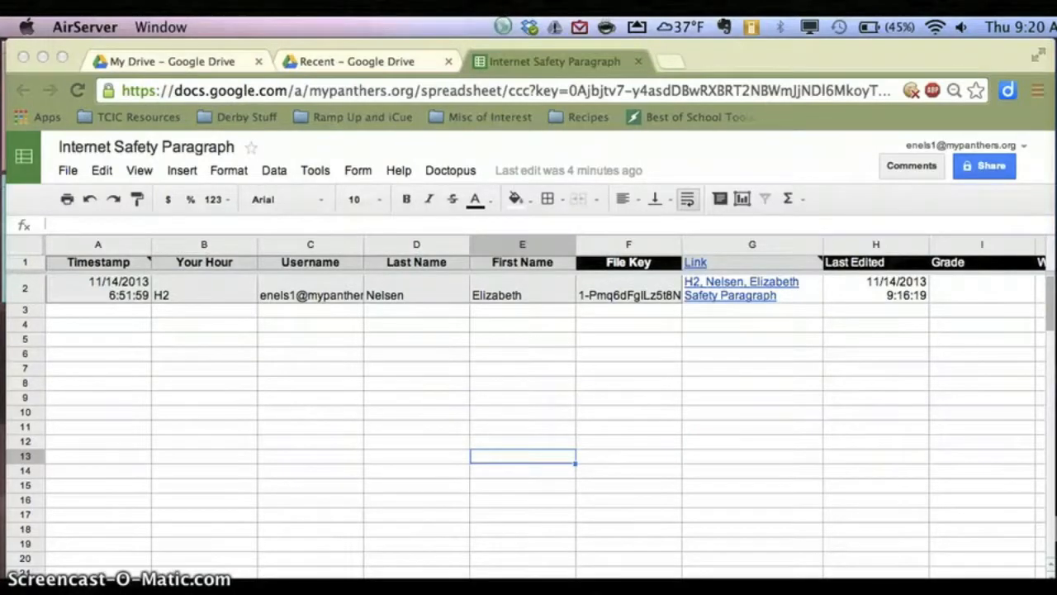
- Open the student's Safety Paragraph document from its link in the roster spreadsheet
left_click(743, 295)
left_click(740, 294)
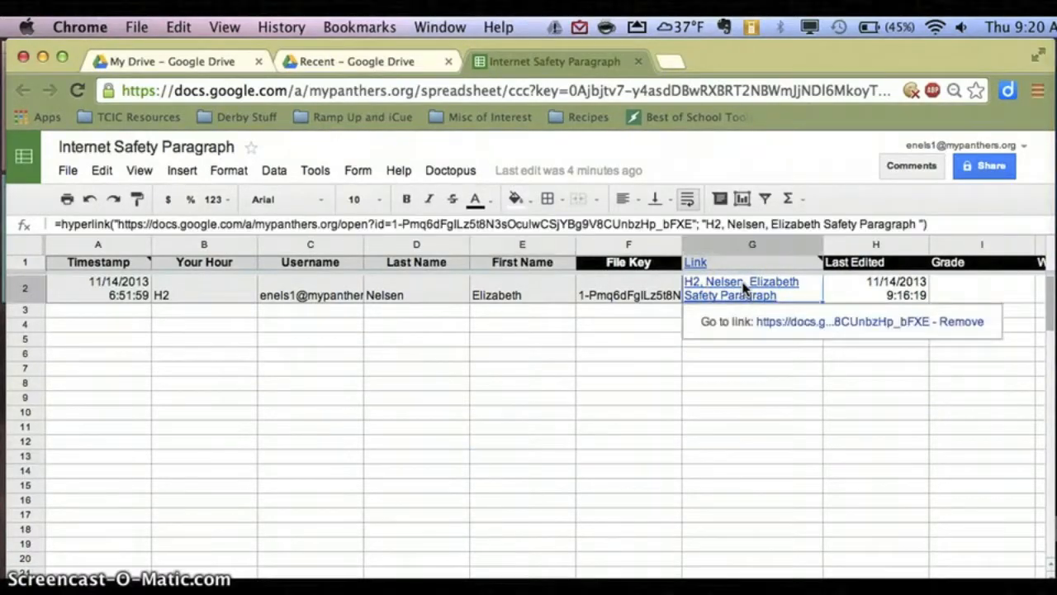
left_click(793, 324)
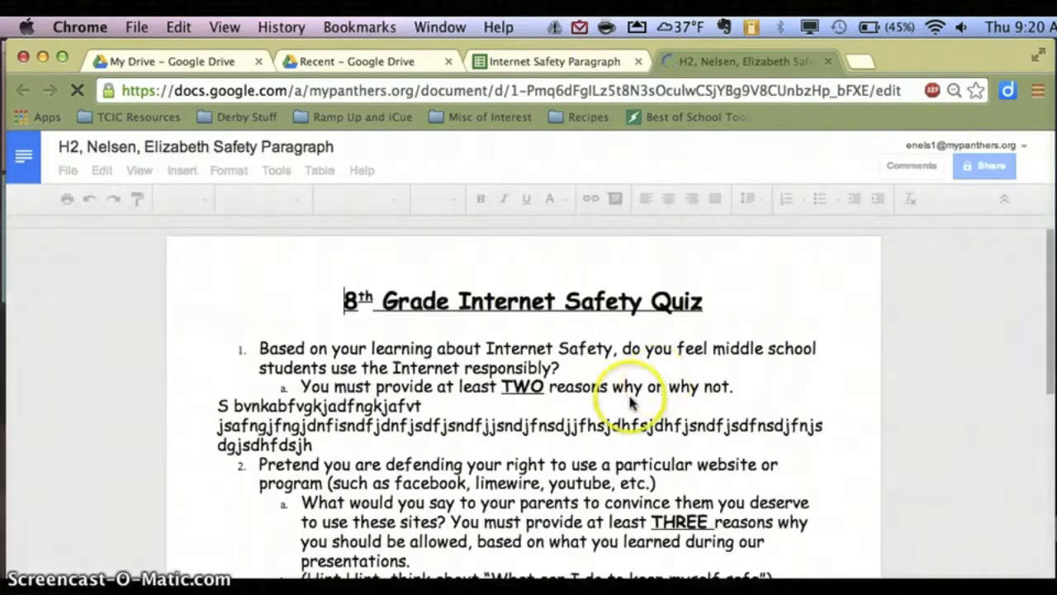
- Add the teacher remark "Comments to the student" at the end of the student's answer to question 1
left_click(345, 444)
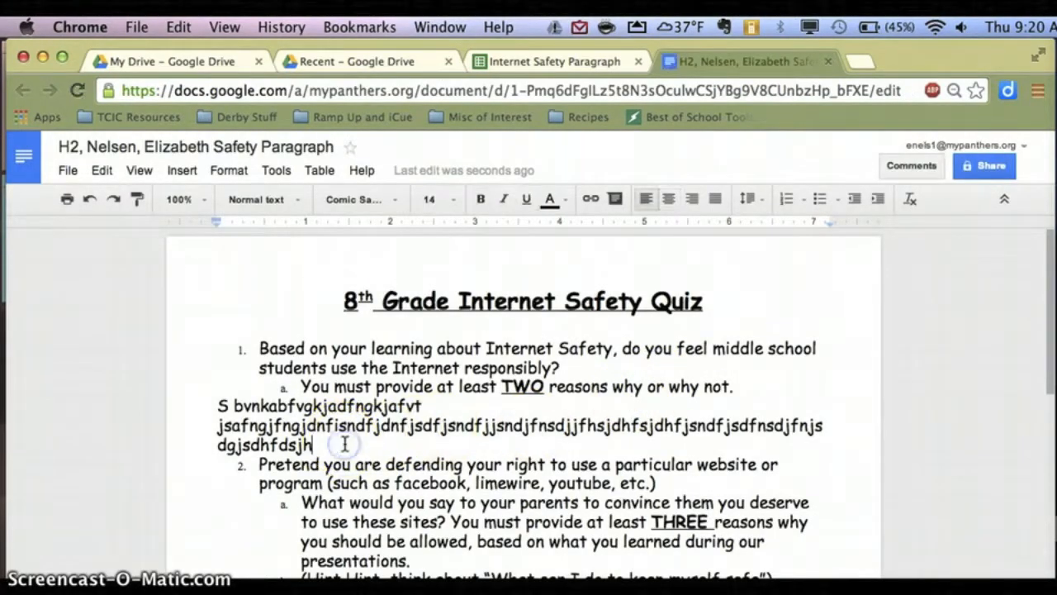
type("Comments")
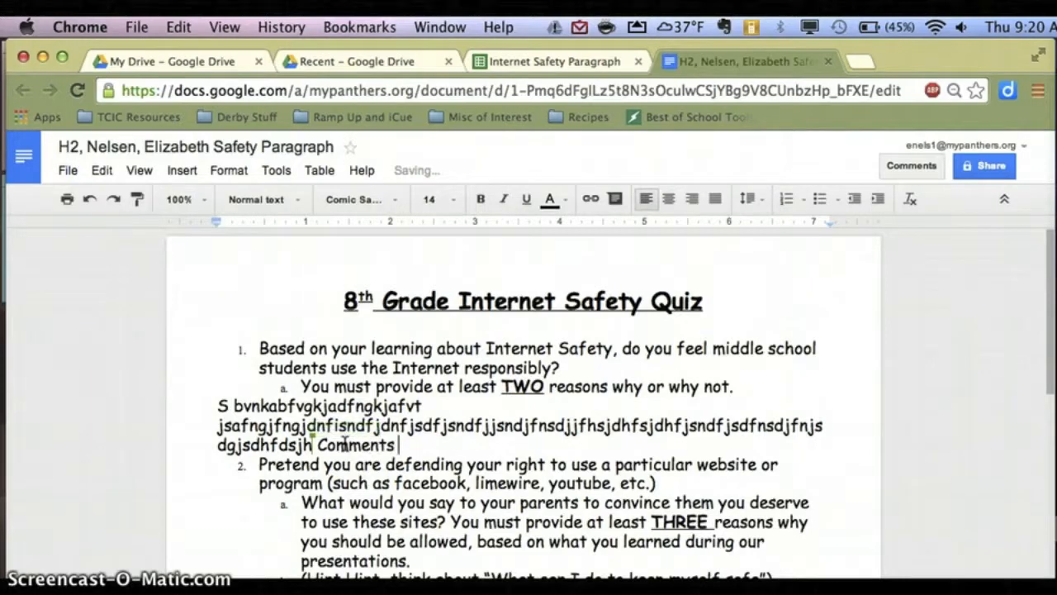
type(" to the student")
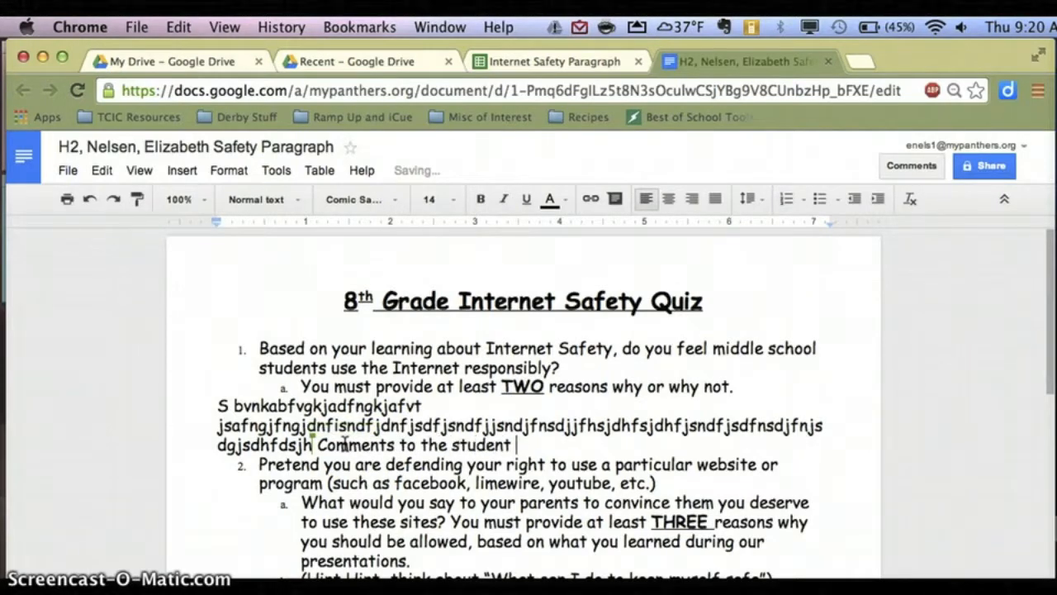
- Color the text "Comments to the student" red
left_click(501, 442)
left_click_drag(514, 443, 312, 442)
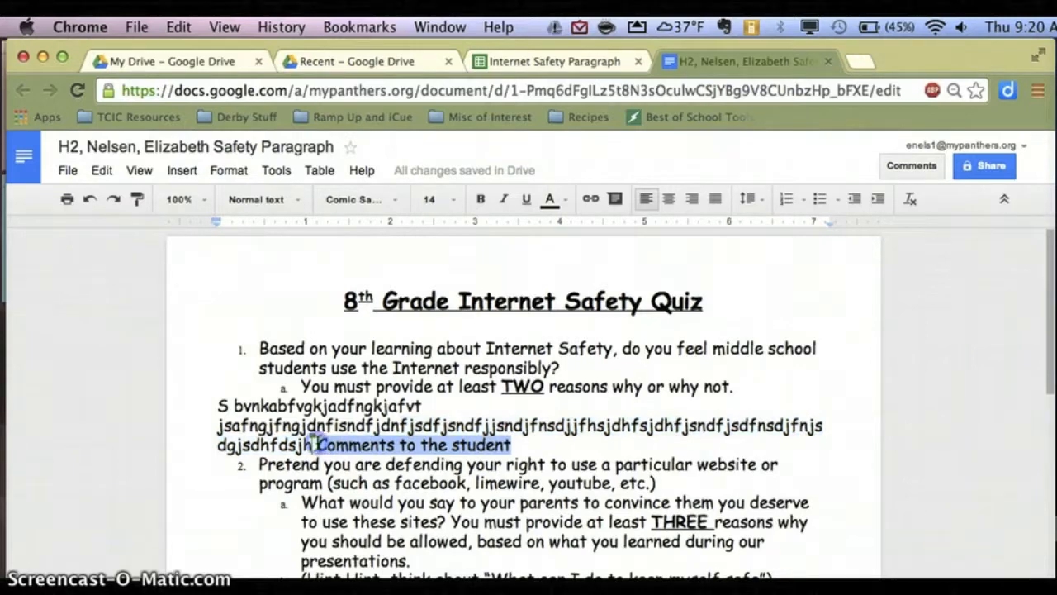
left_click(551, 199)
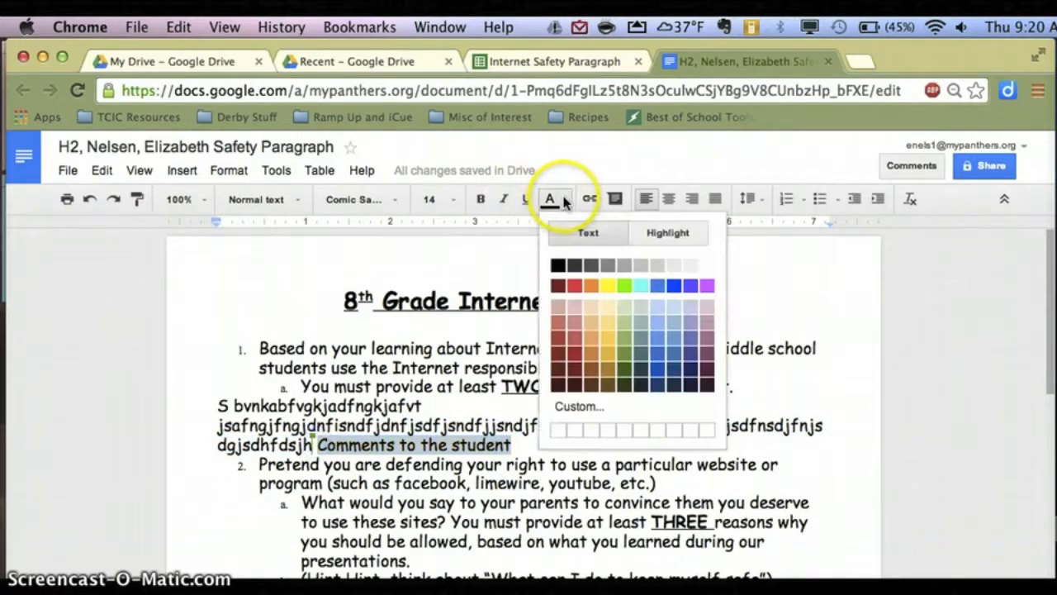
left_click(570, 287)
left_click(595, 462)
- Look over the remaining questions in the student's quiz document and close it
scroll(589, 455, "down", 2)
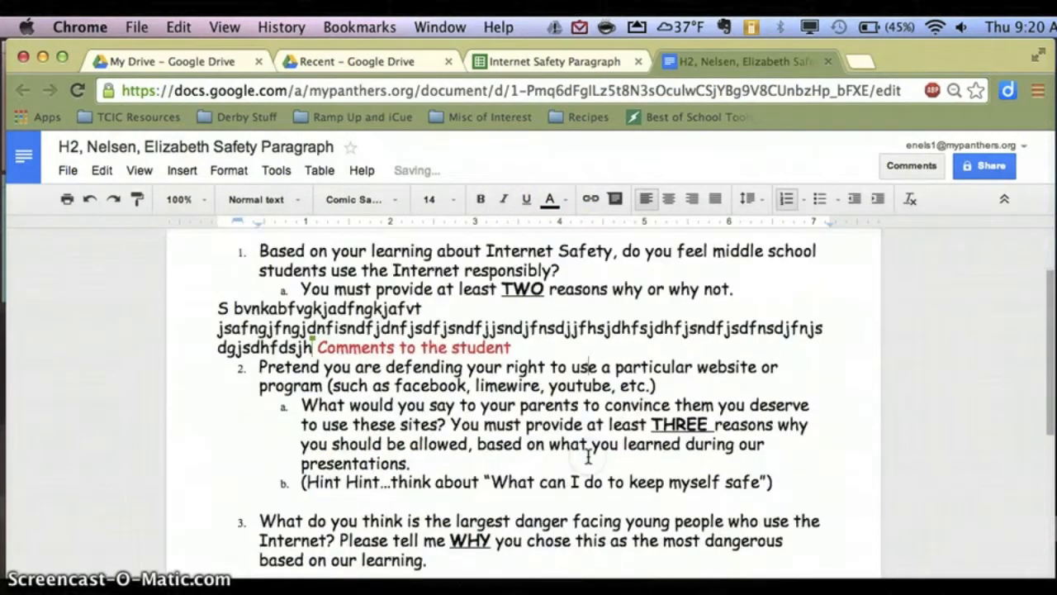
scroll(588, 456, "down", 1)
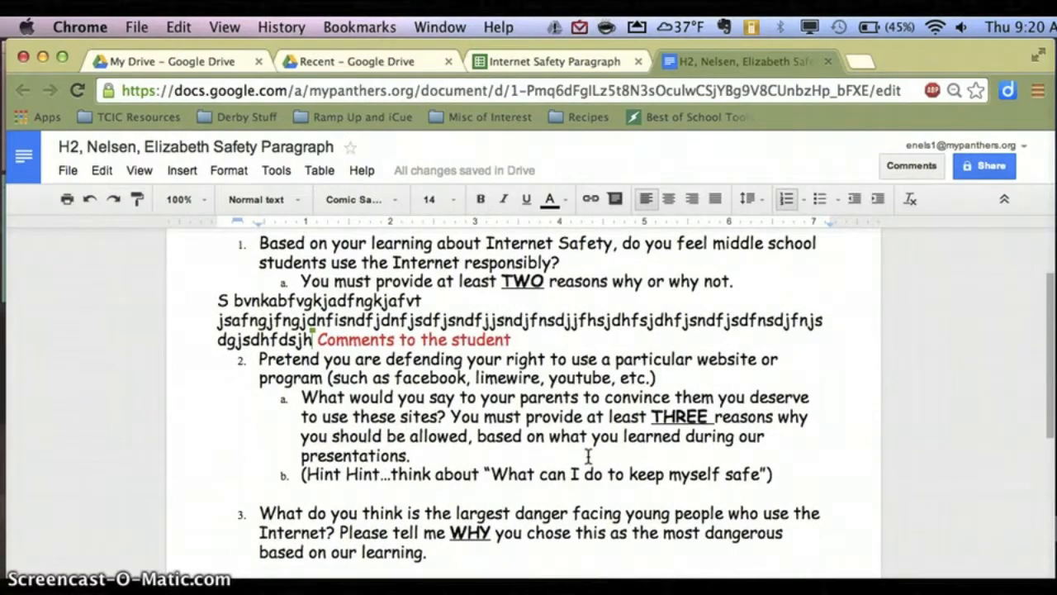
scroll(588, 456, "up", 2)
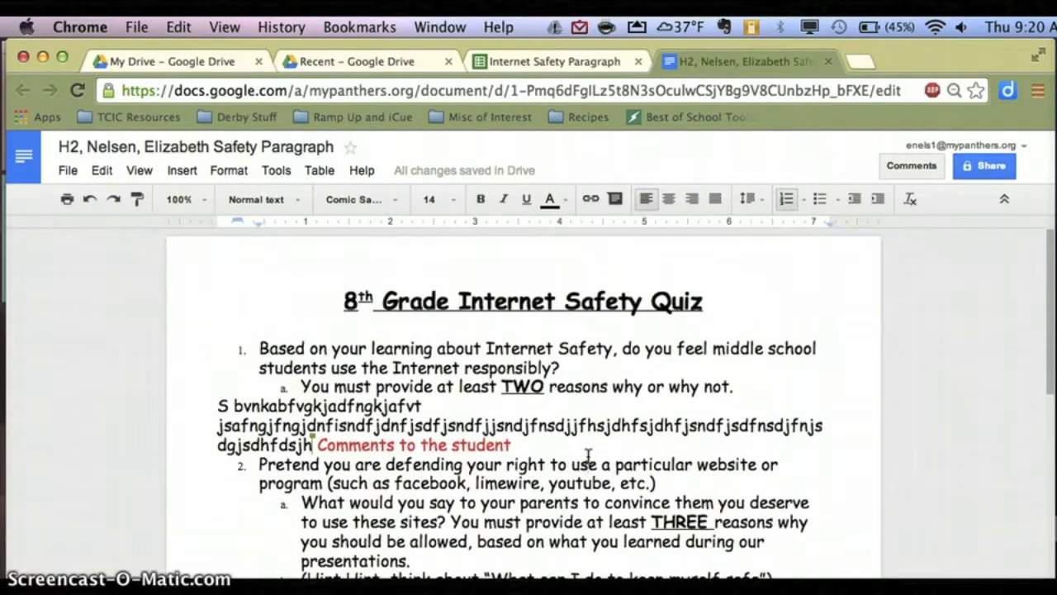
key("super+w")
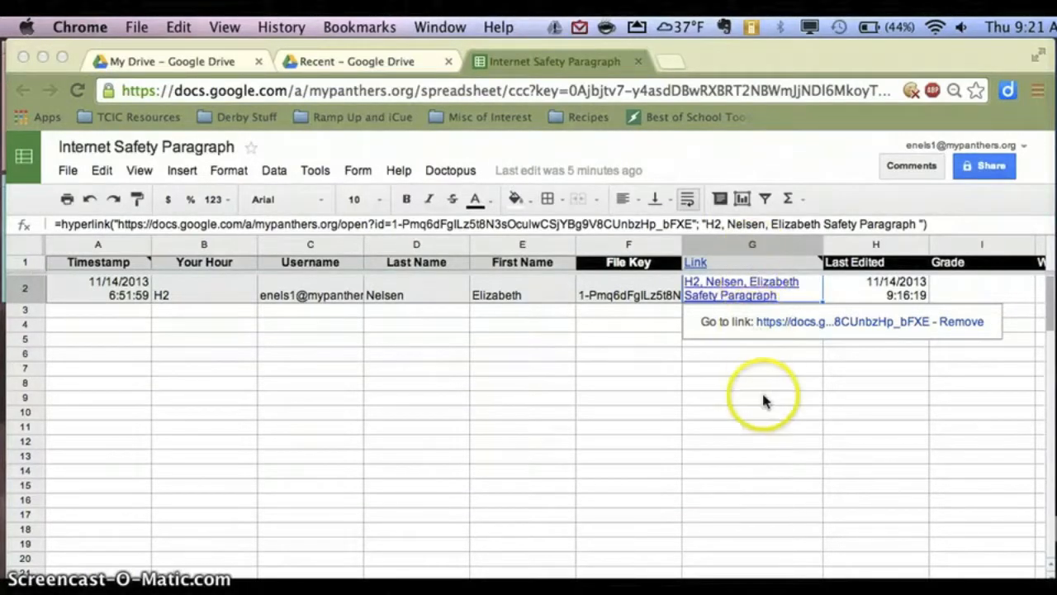
- Enter 90% as the student's grade in the Grade column
scroll(762, 392, "right", 3)
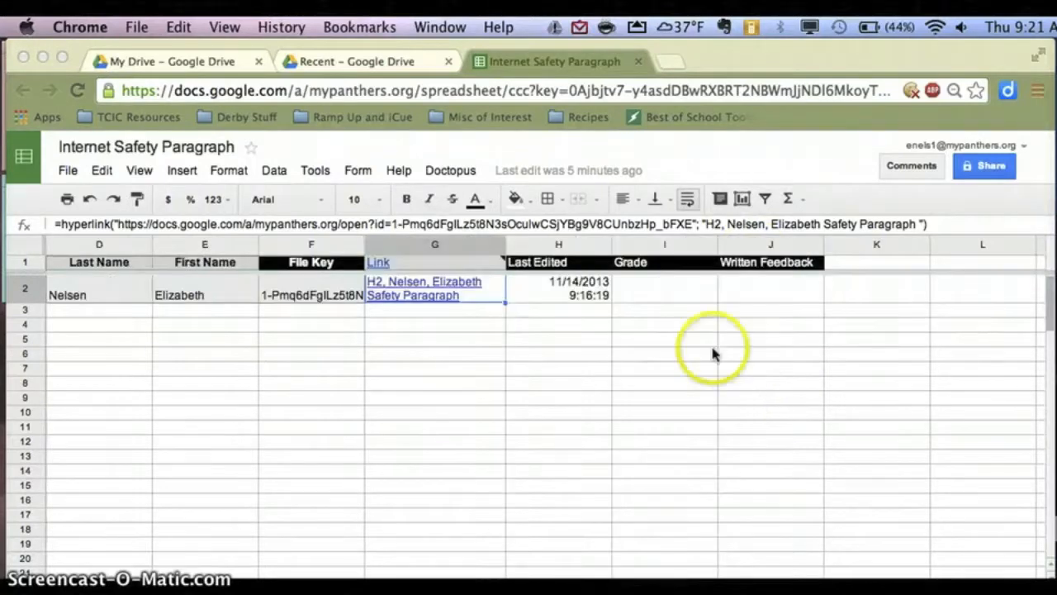
left_click(677, 295)
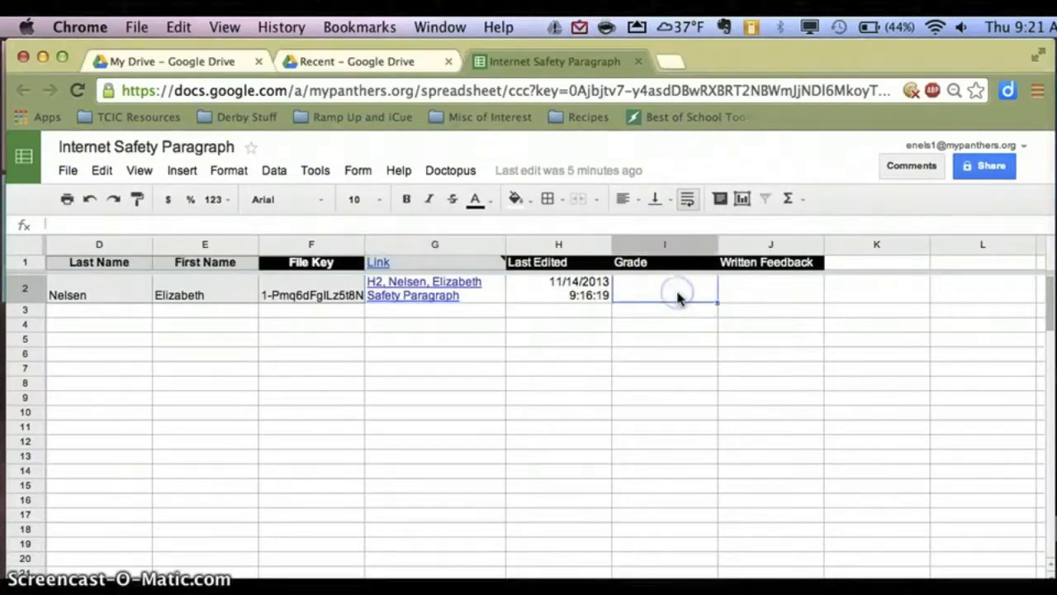
type("90")
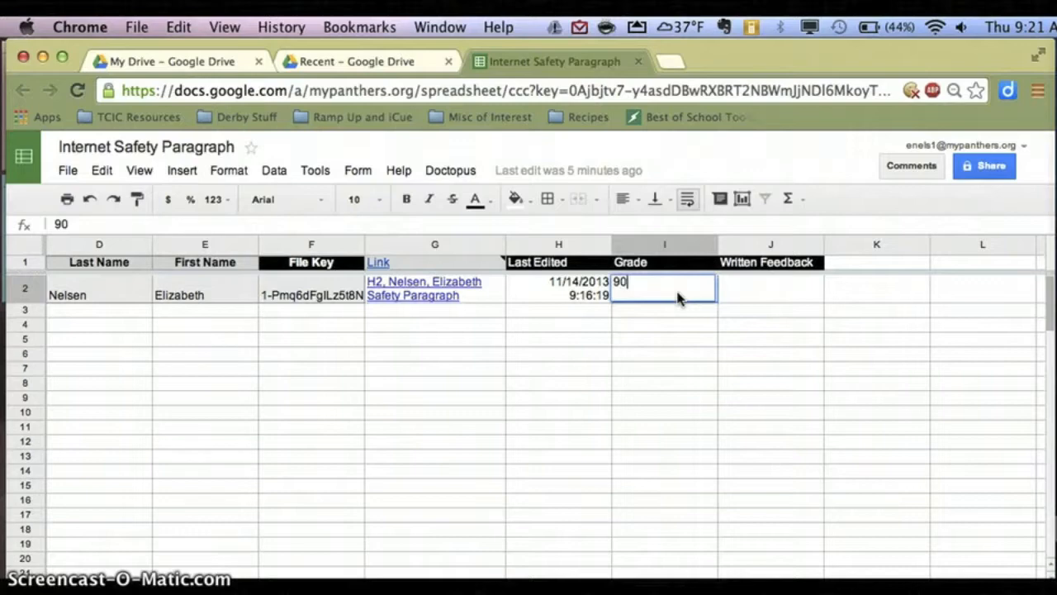
type("%")
- Enter "Great job...read my comments" as the student's written feedback
left_click(769, 281)
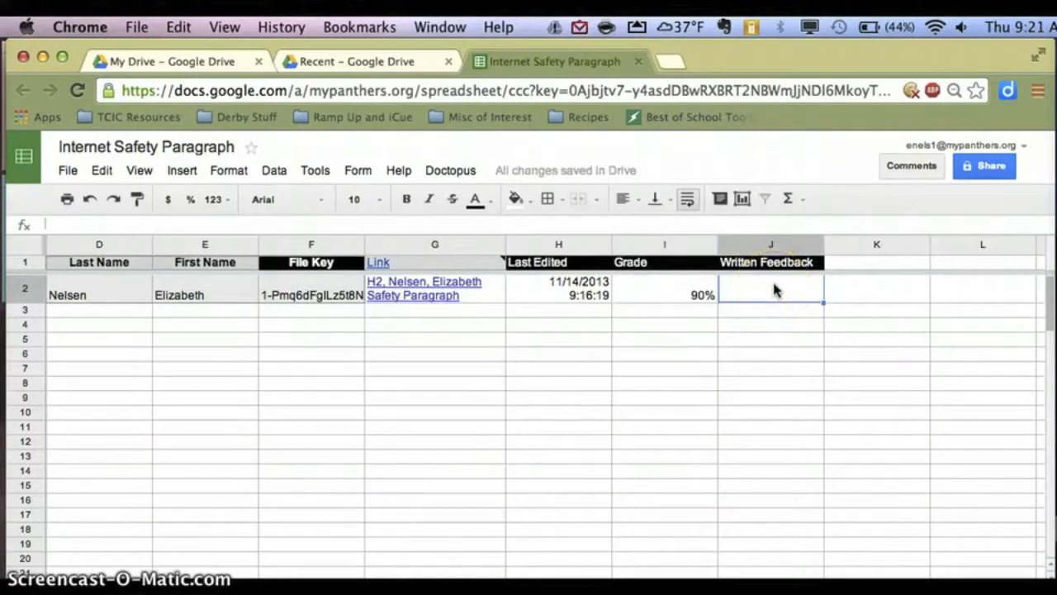
type("Great job...rea")
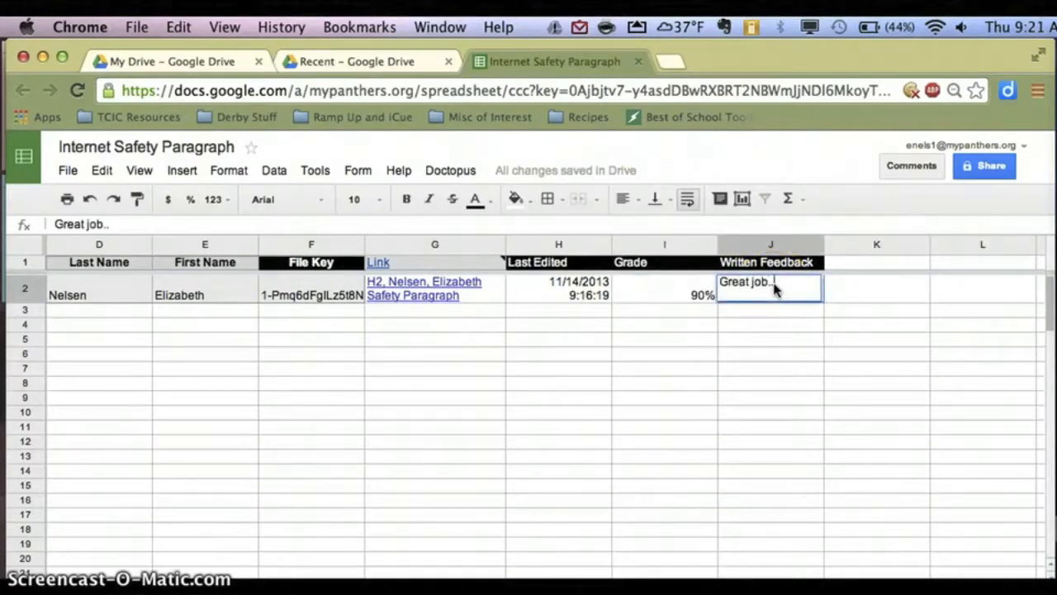
type("d my comments")
left_click(206, 545)
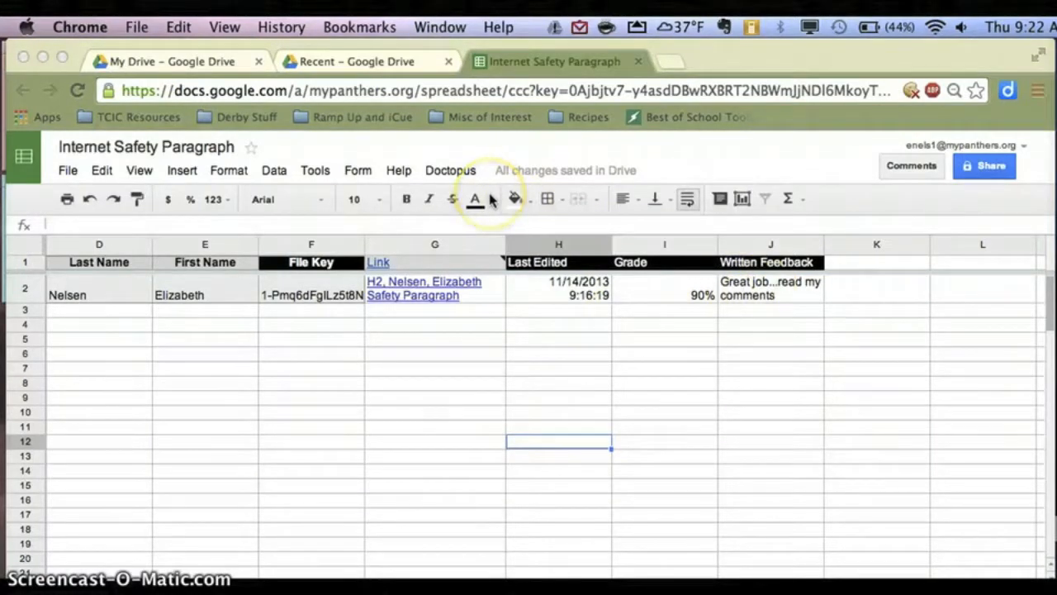
- Embargo the assignment for grading with Doctopus so that the editors are set to view only
left_click(460, 172)
left_click(471, 176)
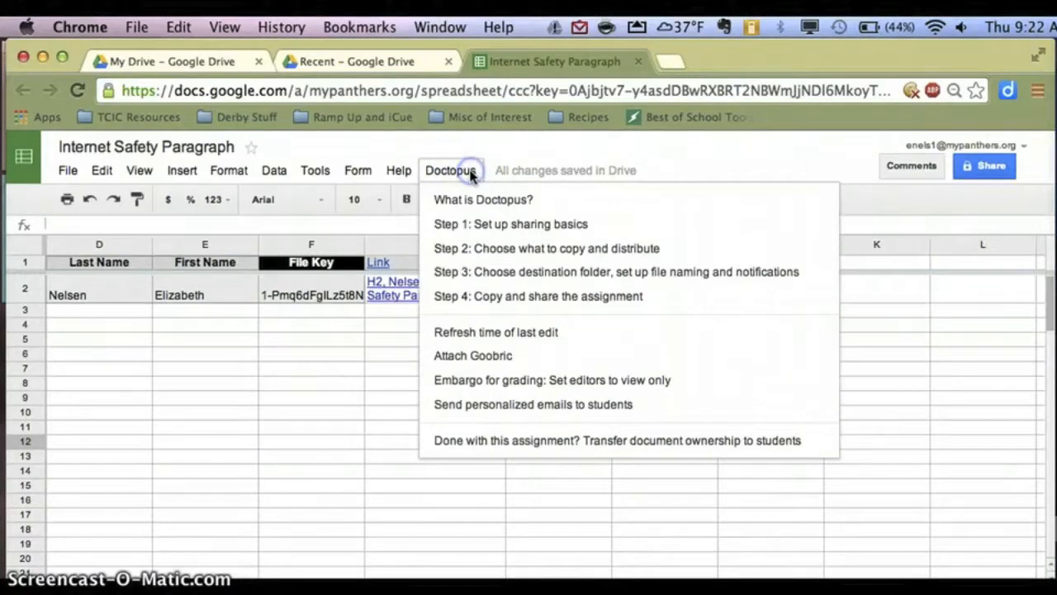
left_click(511, 381)
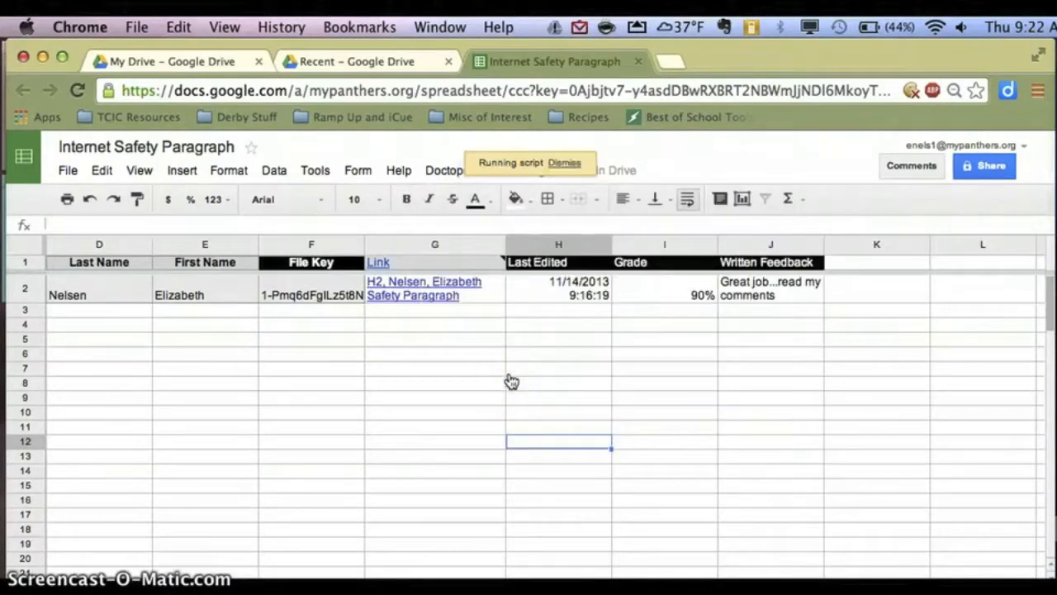
left_click(483, 450)
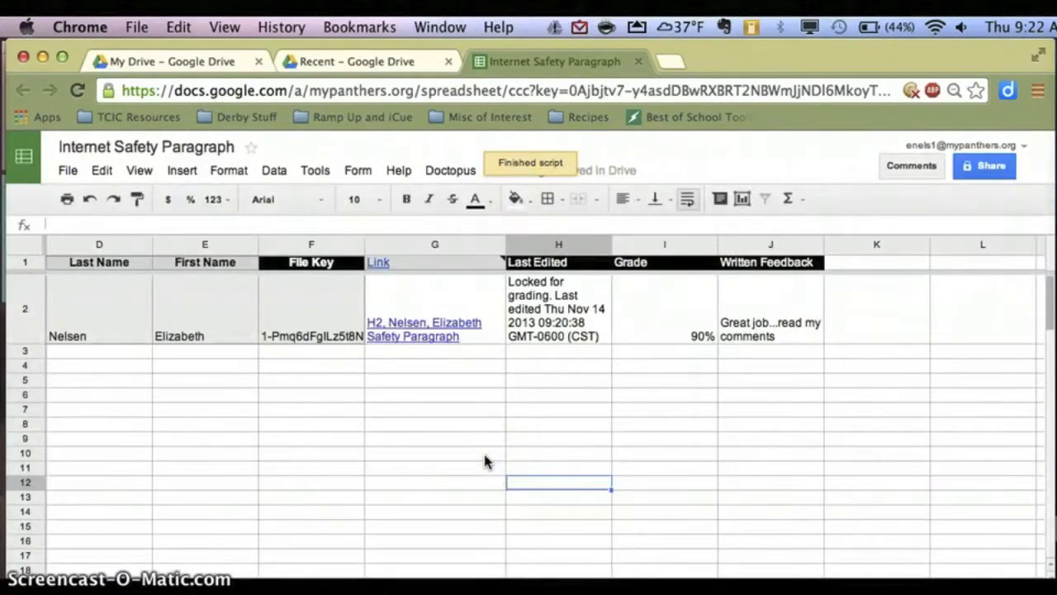
- Review the Doctopus message with the subject "Feedback on $link" and send it as a personalized email to the students at $username
left_click(450, 170)
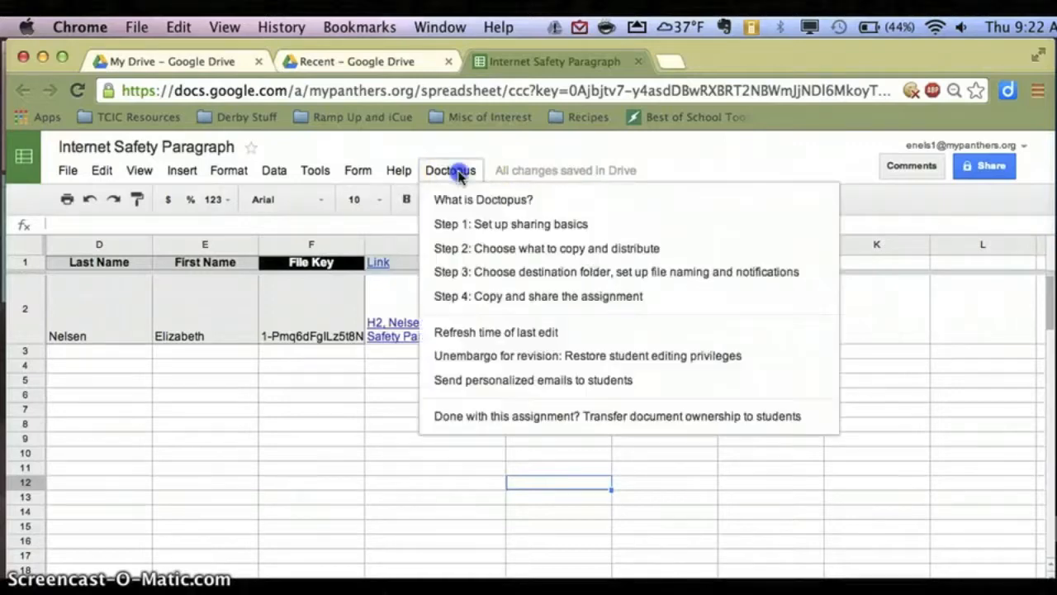
left_click(503, 387)
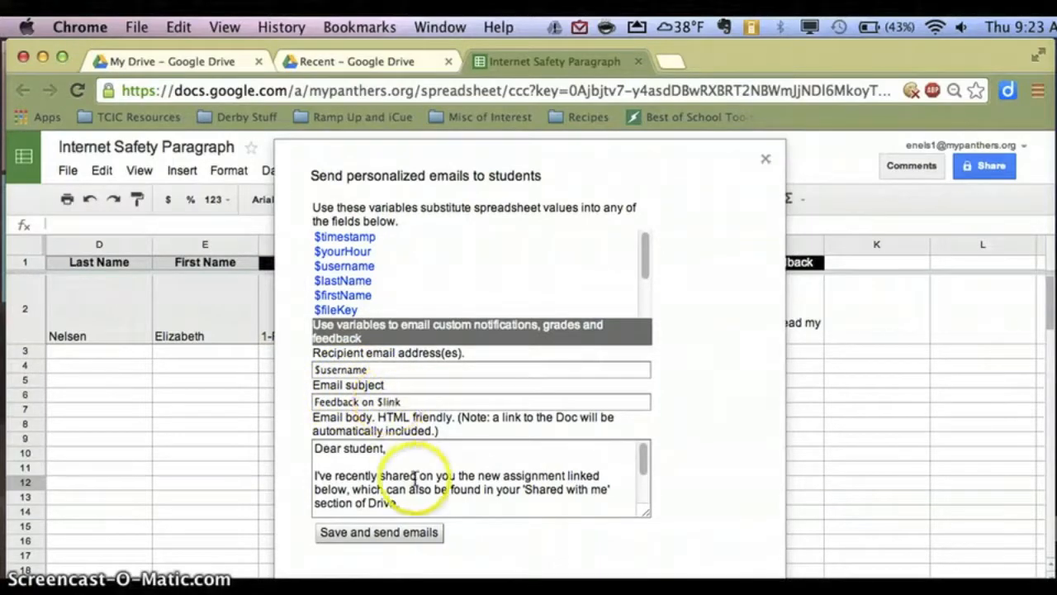
scroll(415, 478, "down", 1)
scroll(415, 479, "down", 1)
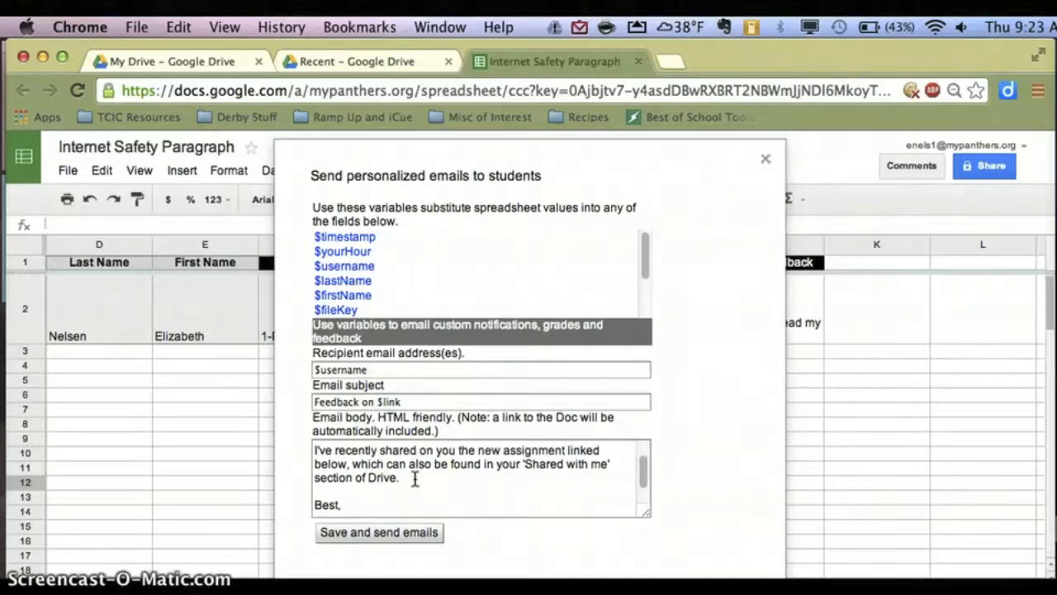
scroll(415, 481, "down", 1)
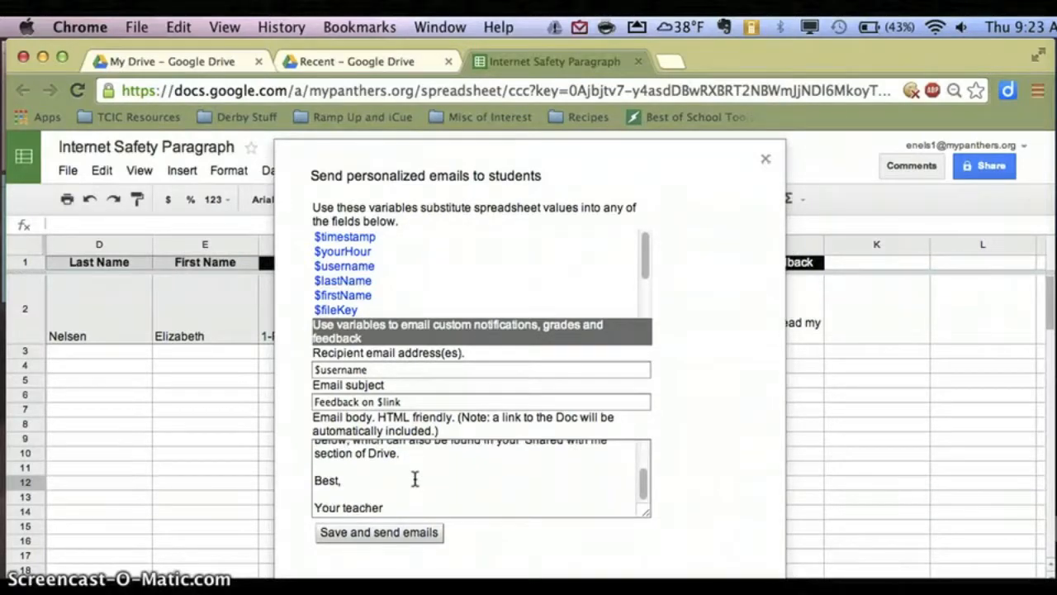
left_click(392, 537)
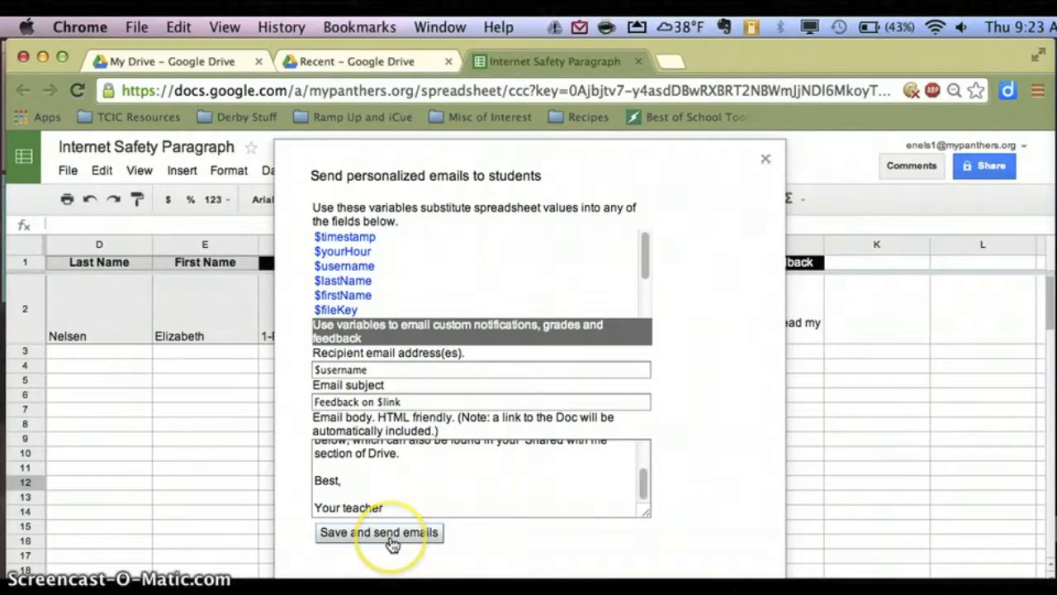
left_click(390, 507)
left_click(391, 542)
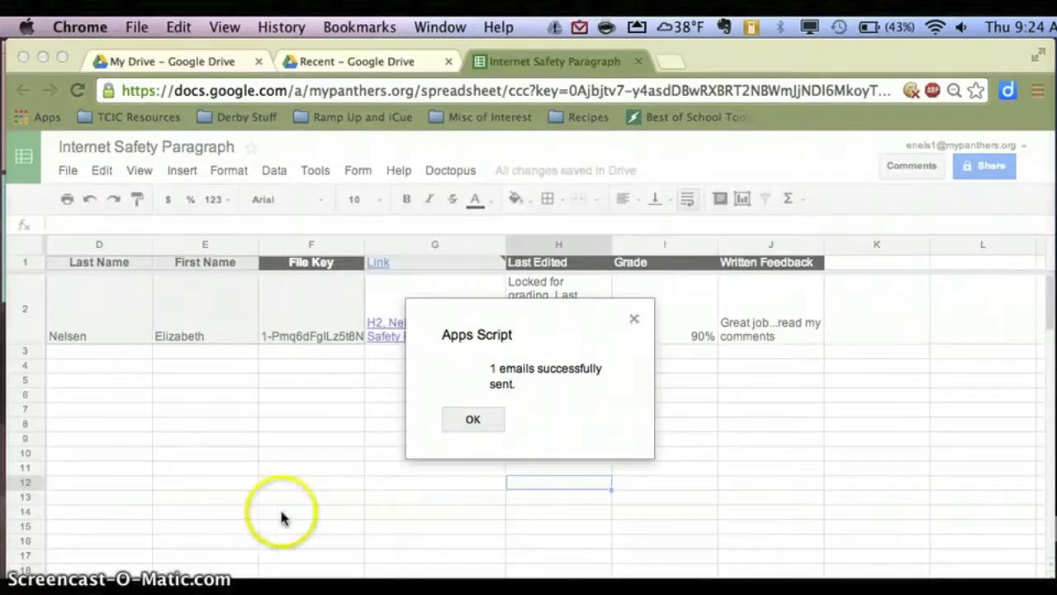
- Dismiss the sent-email notice and look over the student's row, including the Last Edited, Grade and Written Feedback columns
left_click(469, 423)
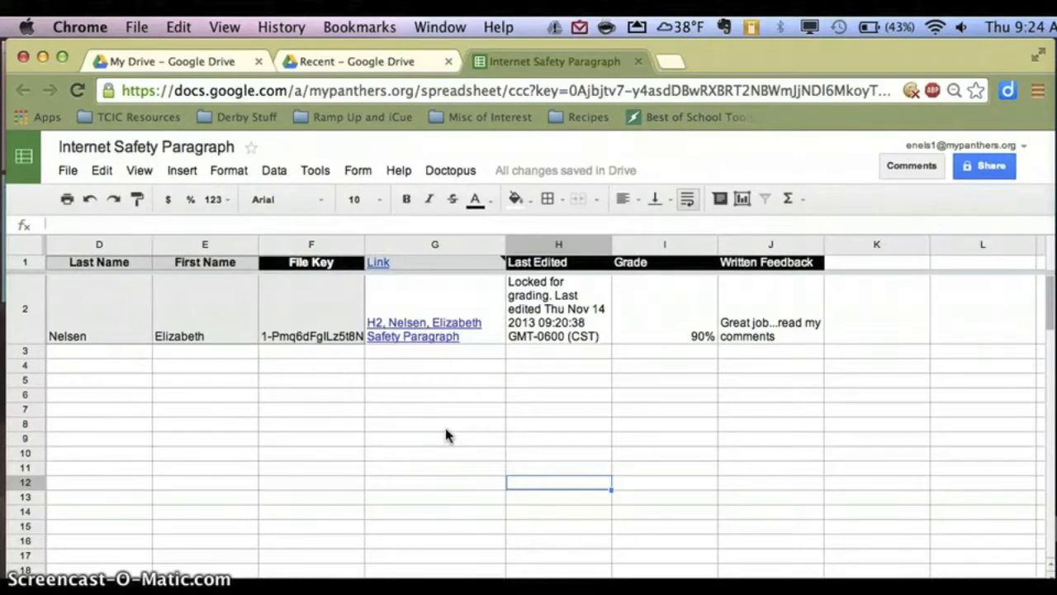
scroll(446, 431, "left", 5)
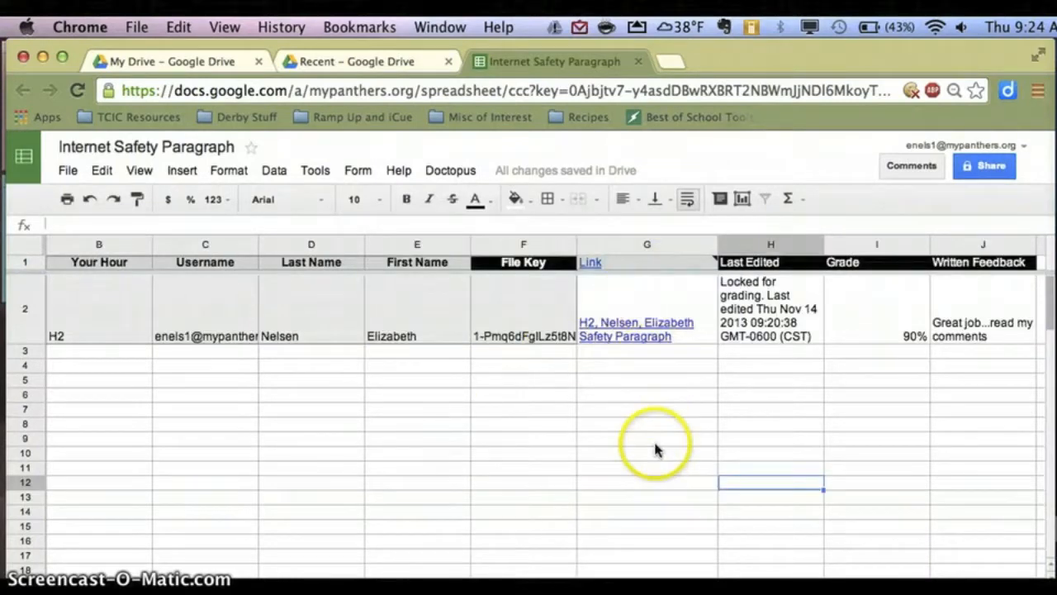
scroll(653, 448, "right", 5)
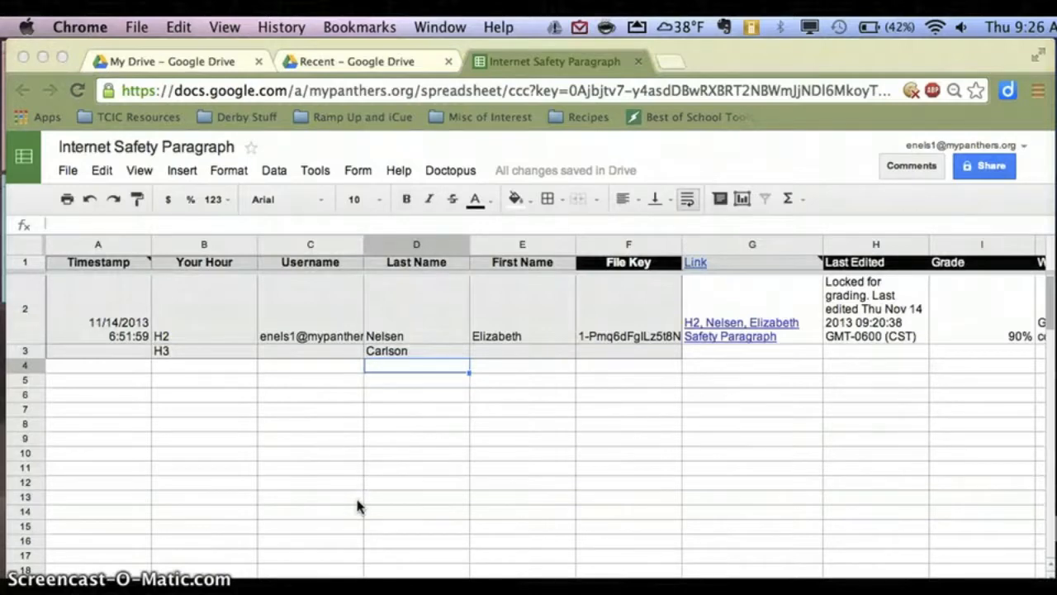
scroll(359, 506, "right", 10)
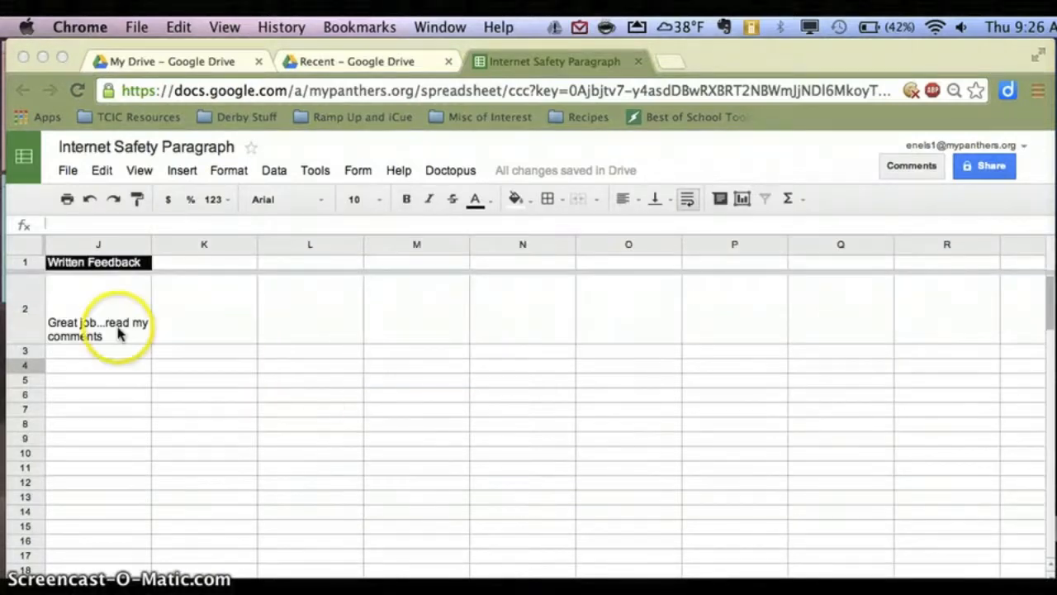
scroll(120, 333, "left", 3)
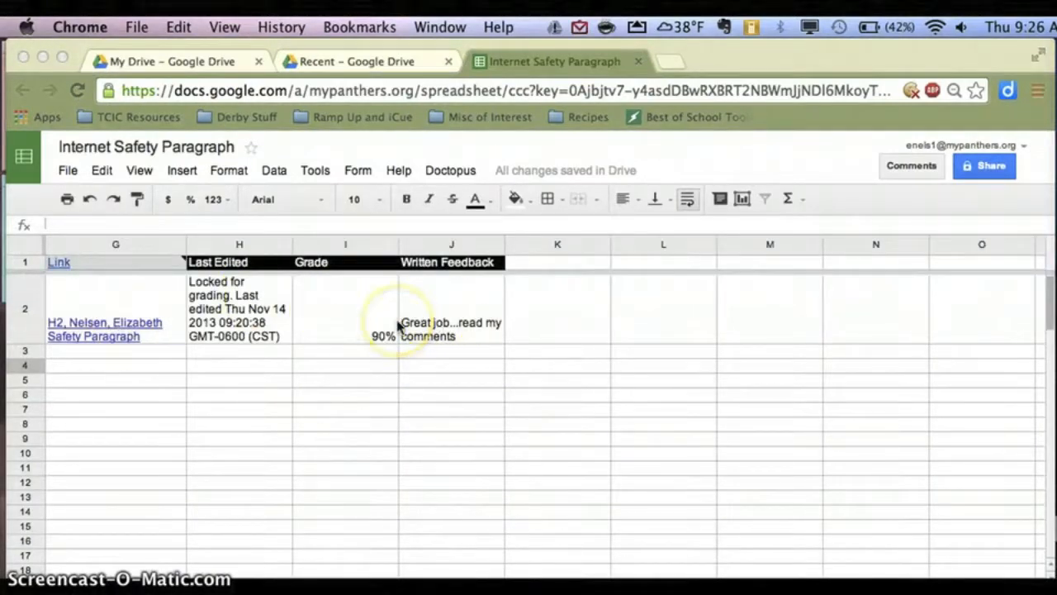
scroll(398, 326, "left", 6)
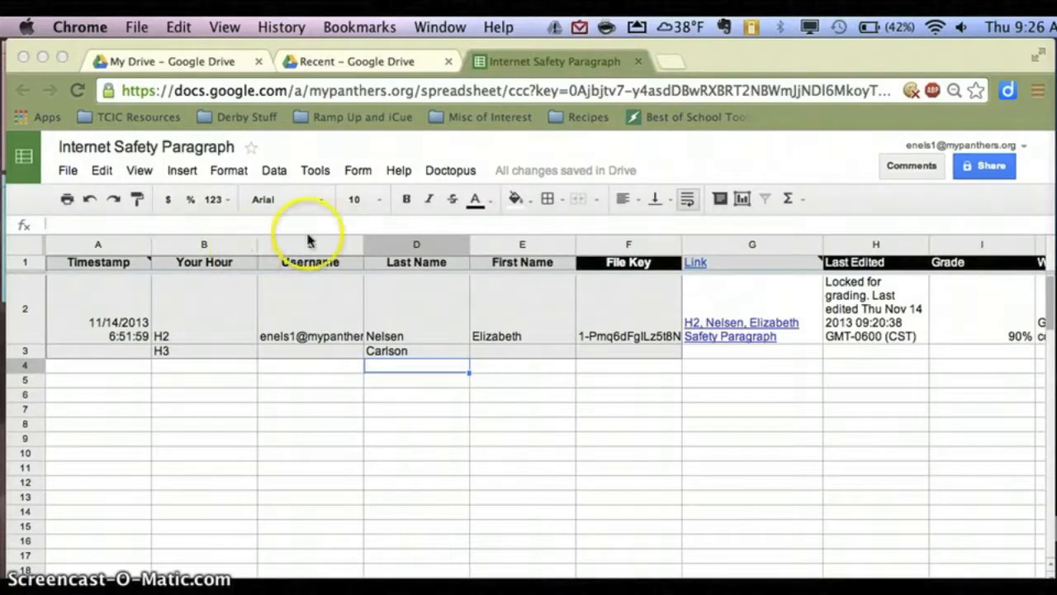
- Sort the student rows A → Z by the Last Name column, followed by an A → Z sort by the Your Hour column
left_click(460, 244)
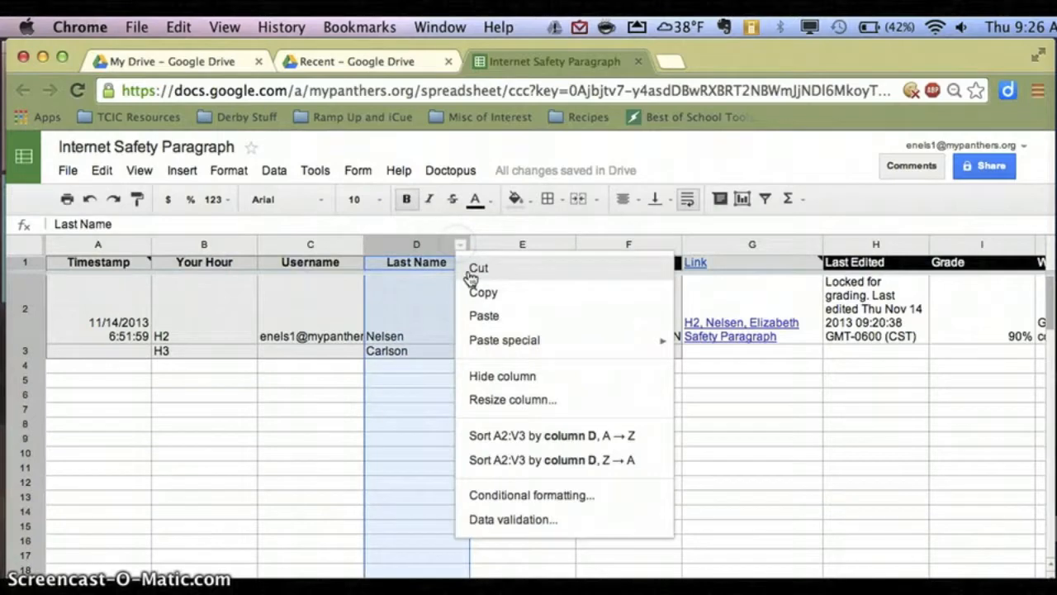
left_click(495, 435)
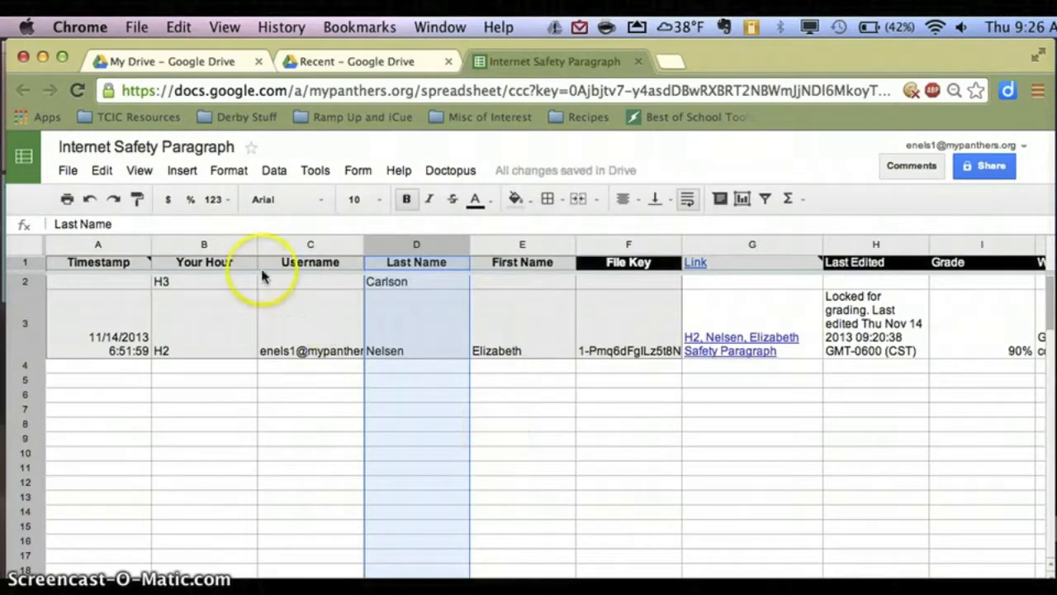
left_click(246, 245)
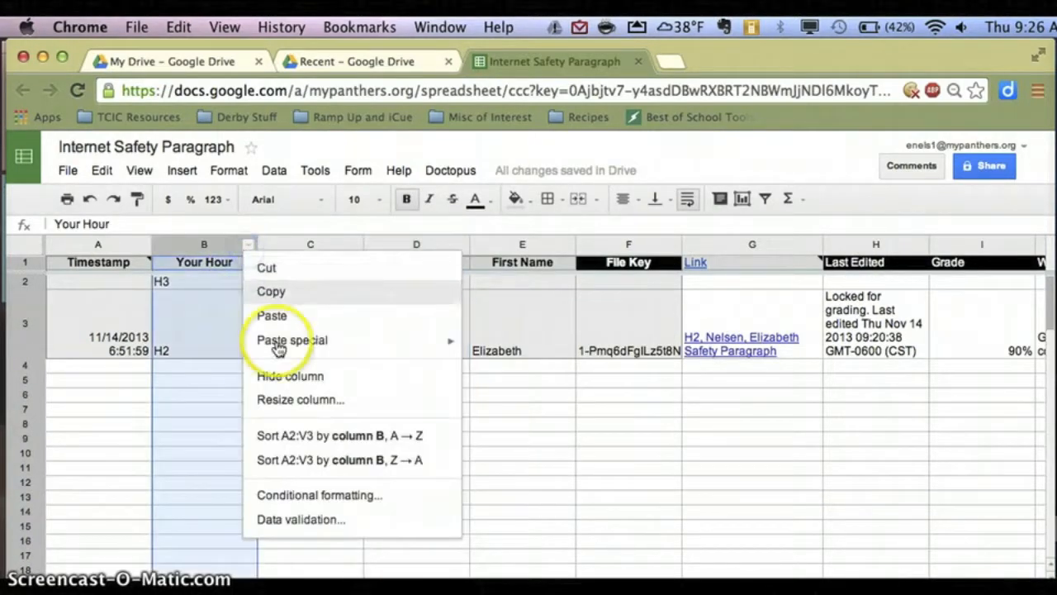
left_click(285, 433)
scroll(446, 417, "right", 5)
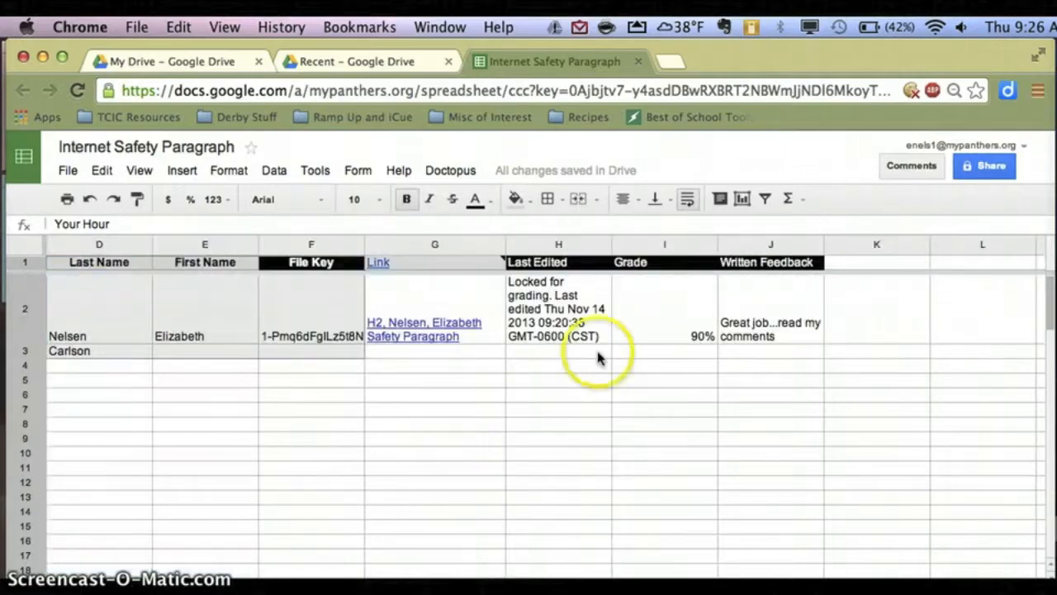
scroll(395, 374, "left", 5)
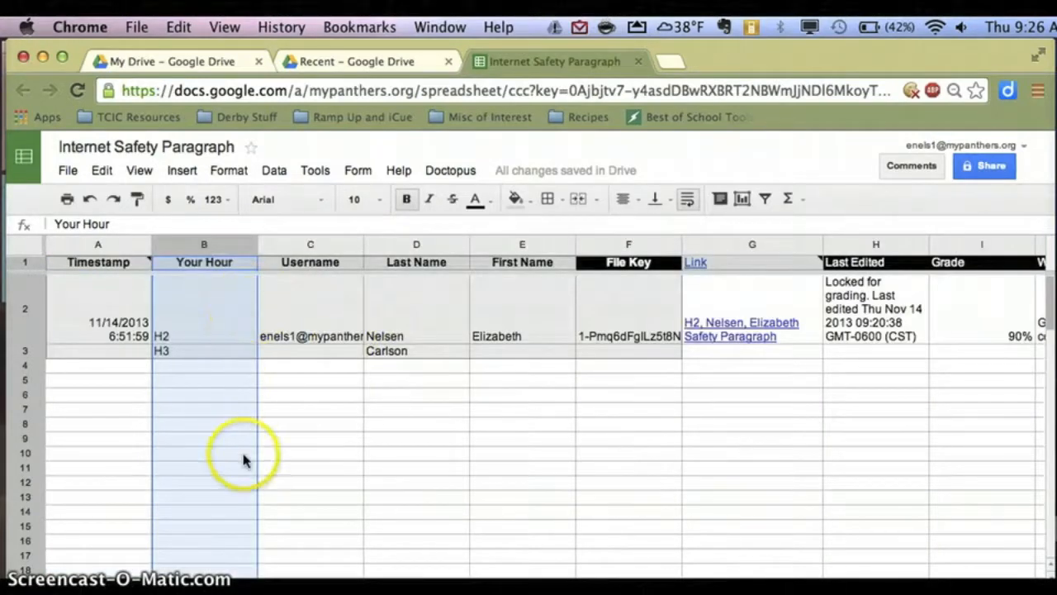
scroll(599, 432, "right", 2)
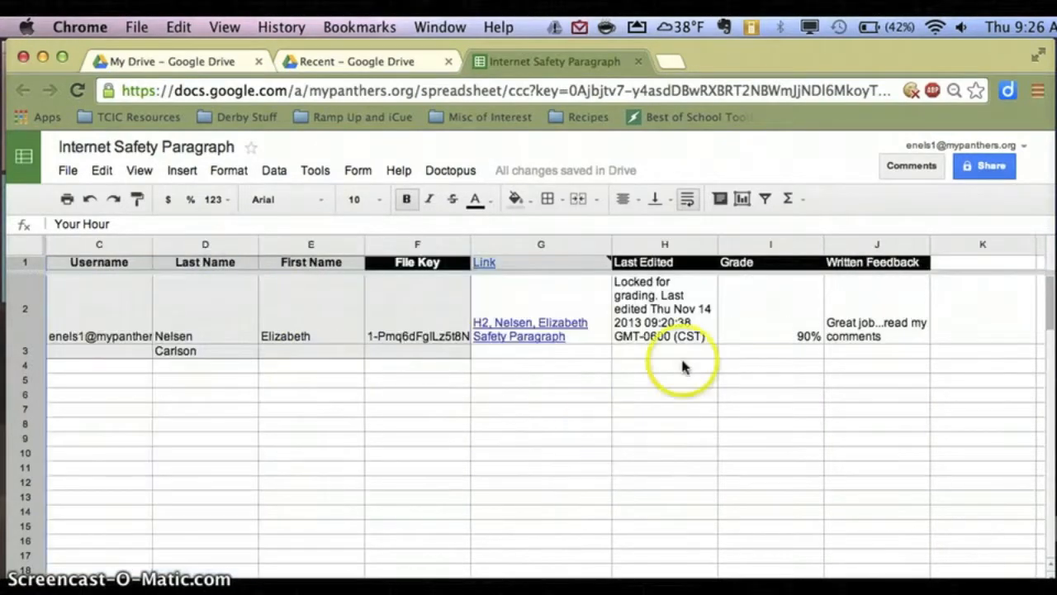